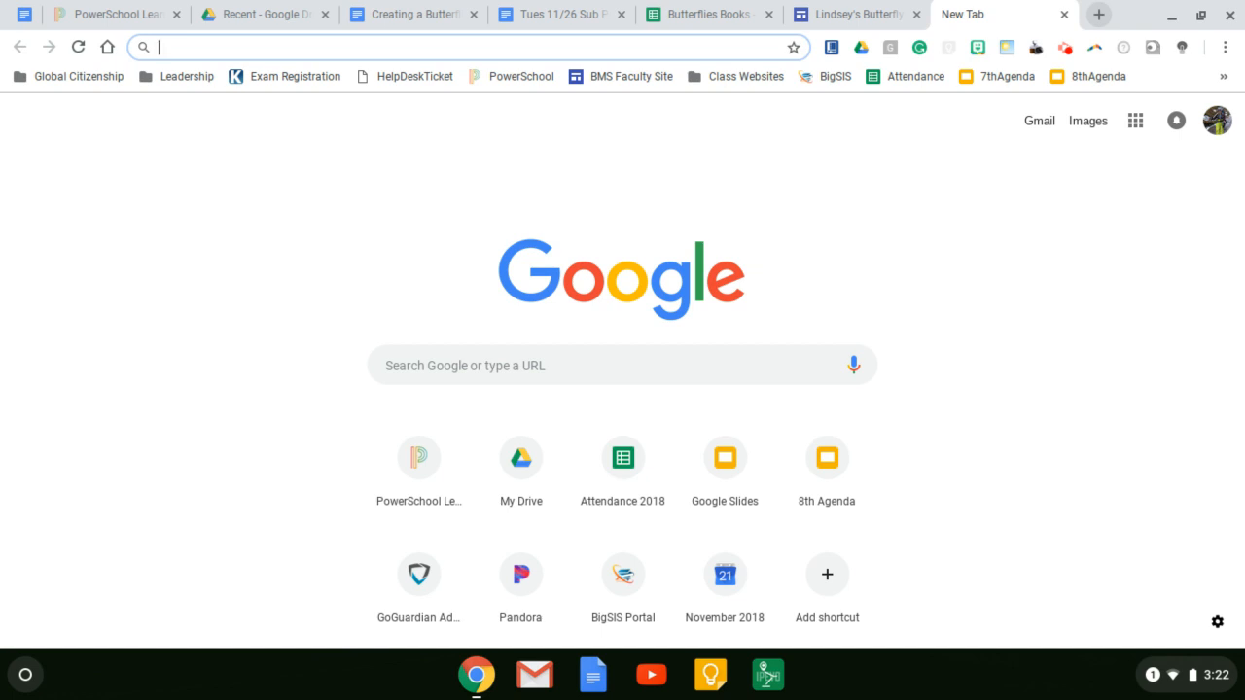
Step: Reach the new Google Sites home from the Google apps grid
click(1138, 124)
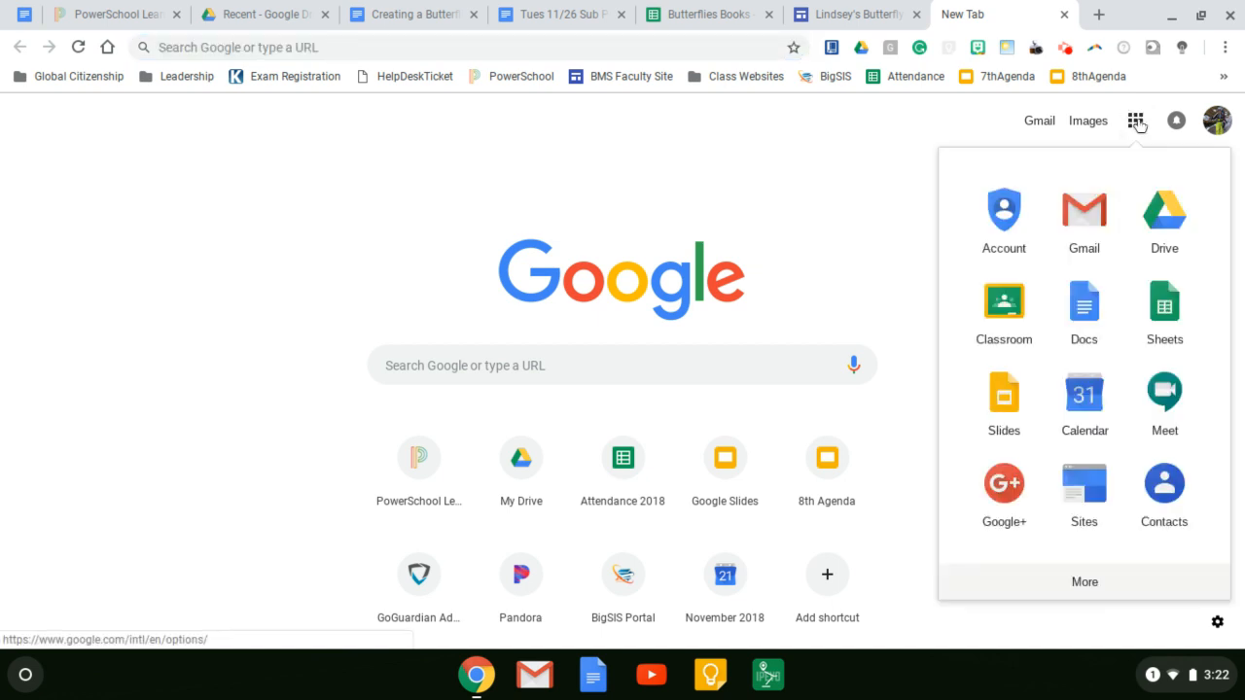
click(1085, 494)
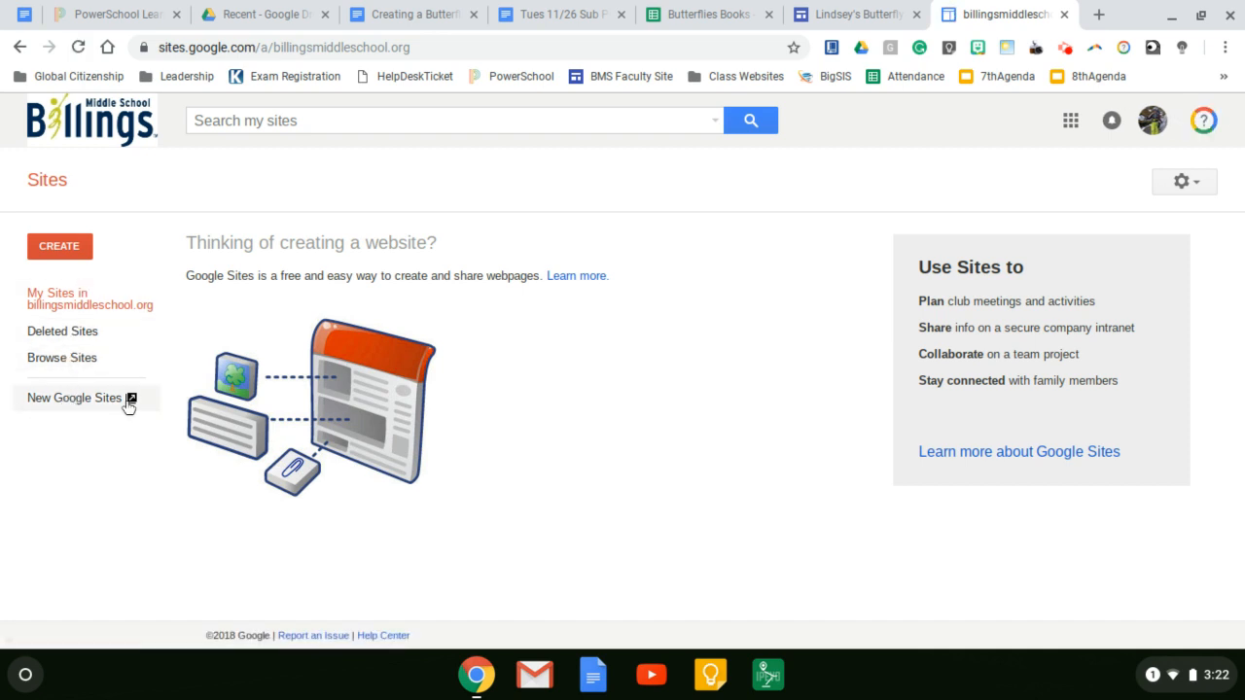
click(87, 408)
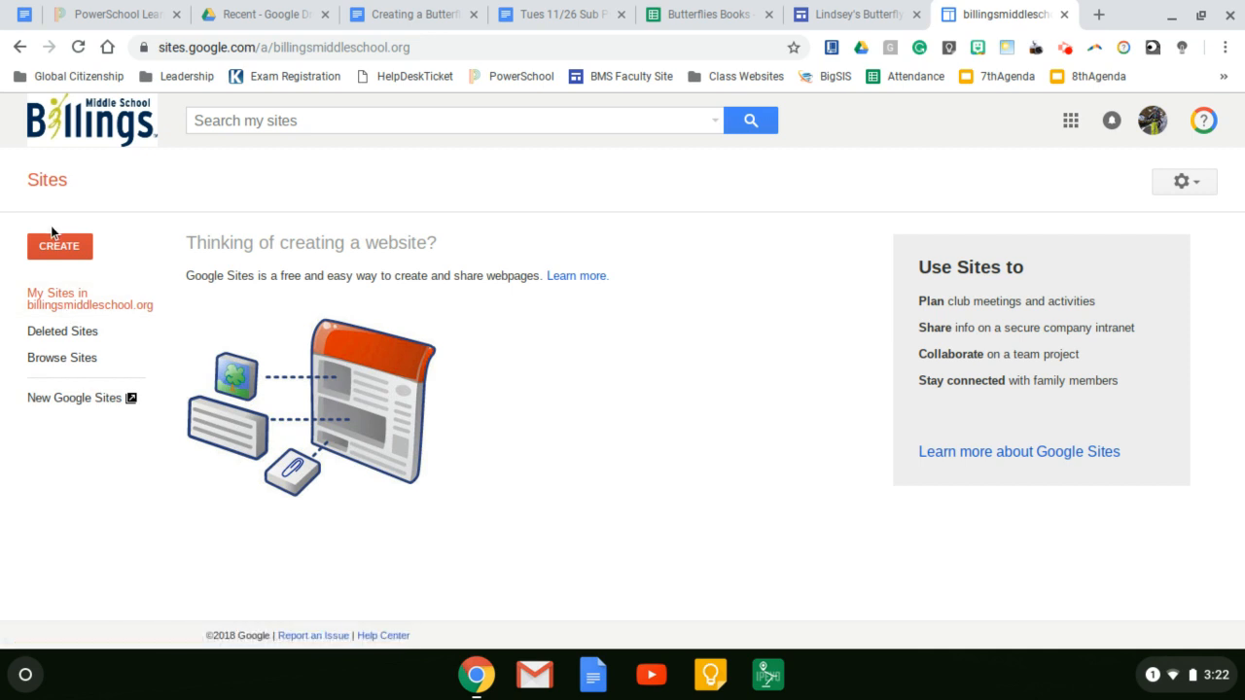
click(72, 407)
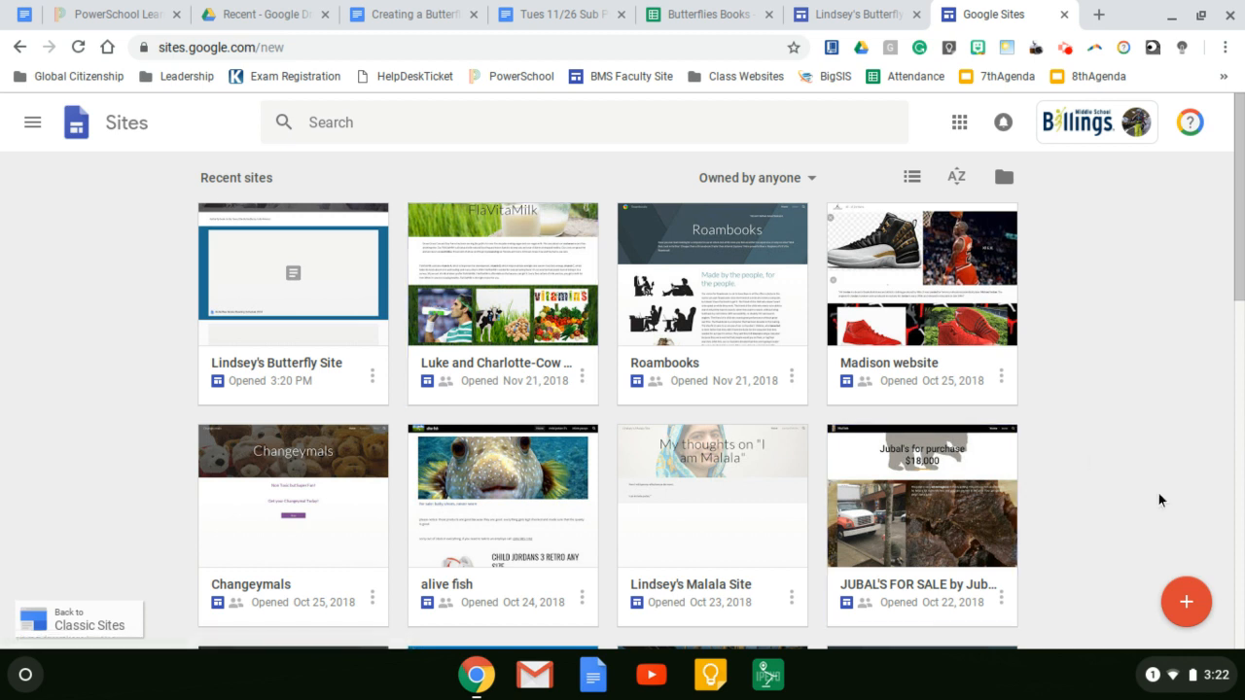
Step: Create a brand new blank site
click(1184, 604)
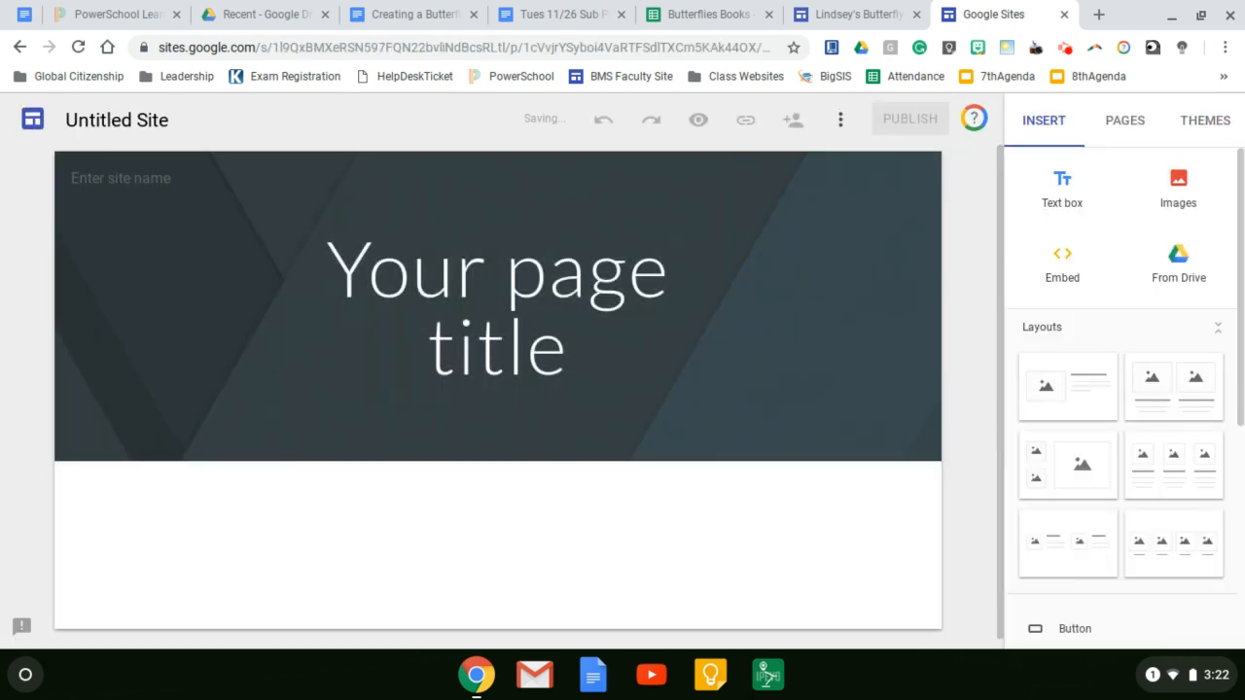
Step: Name the site 'NAME + Butterfly Site' and title the page 'Lindsey's Butterfly Site'
click(107, 120)
text(NAME + BU)
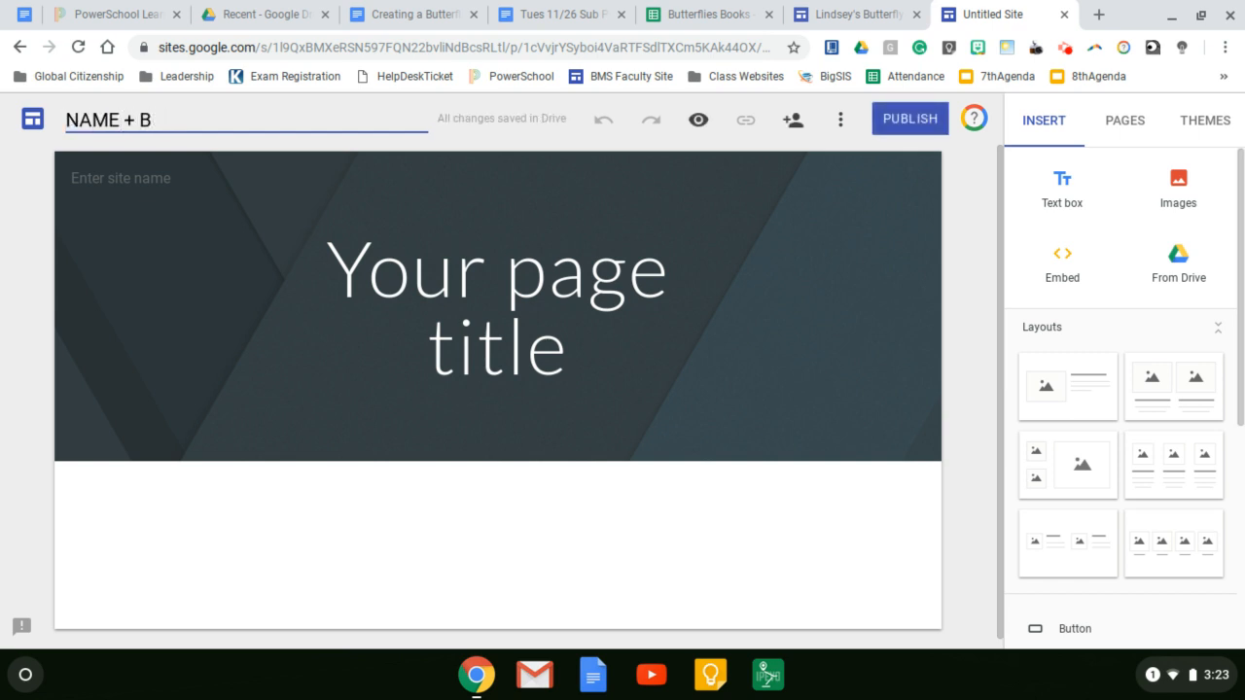
text(tterfly Site)
click(82, 175)
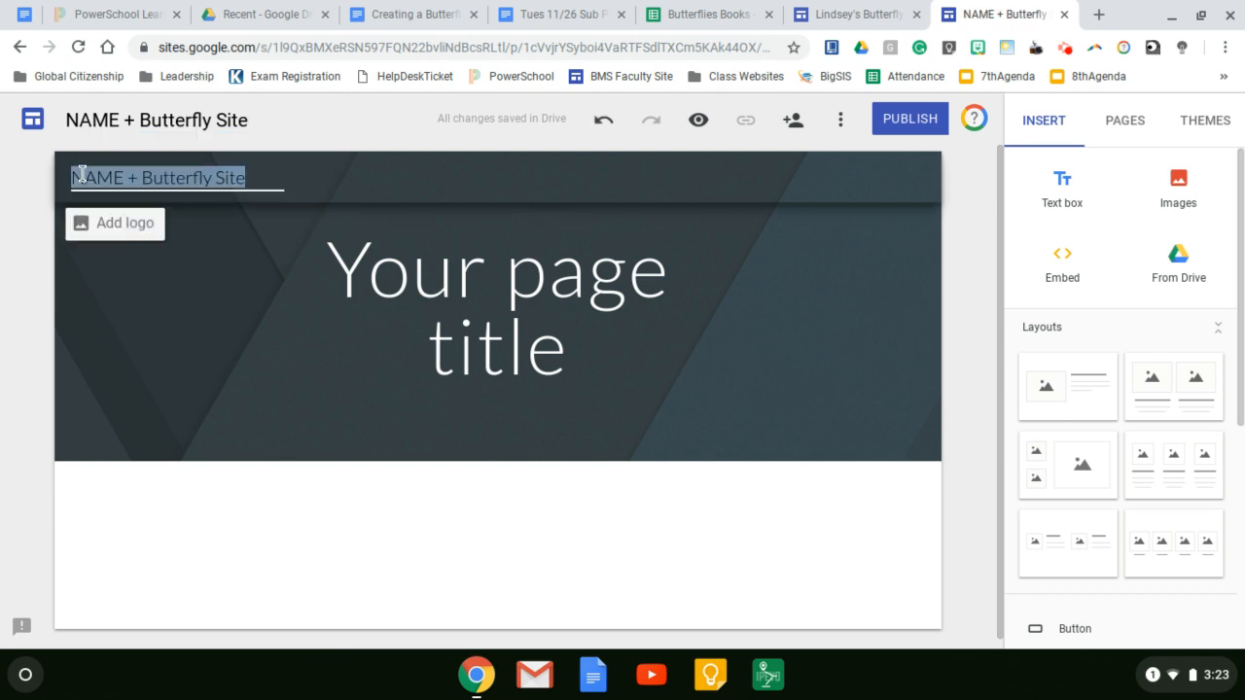
click(428, 288)
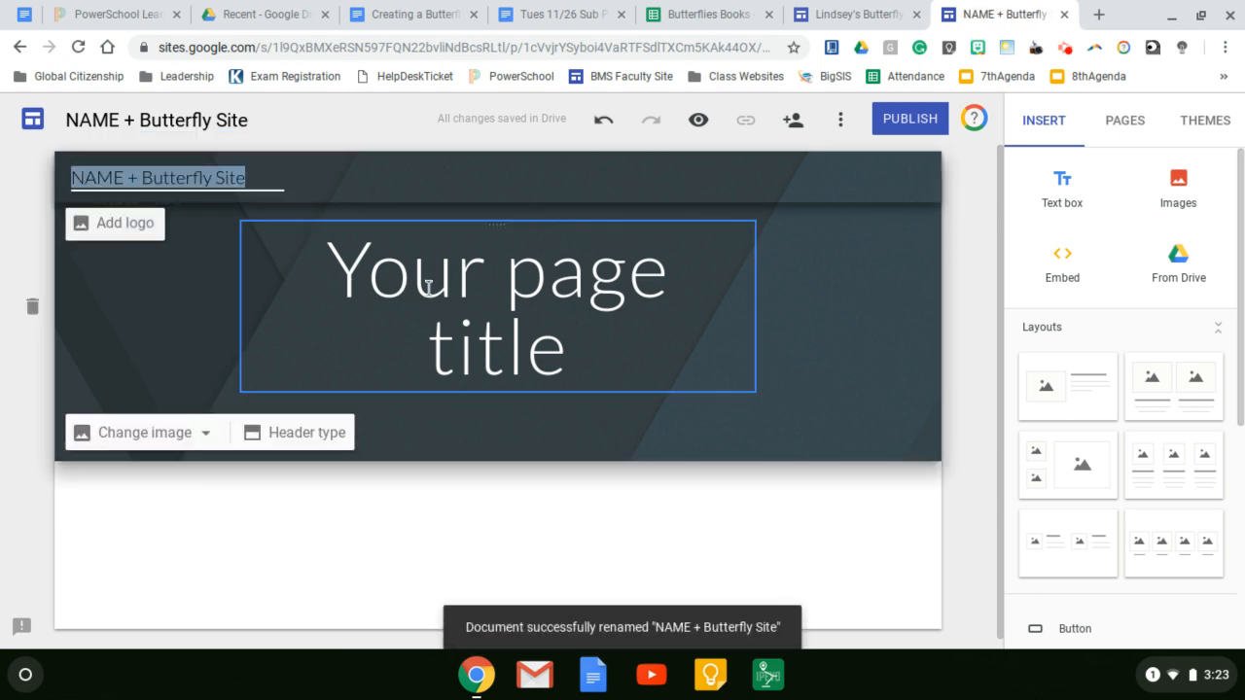
click(428, 288)
text(L)
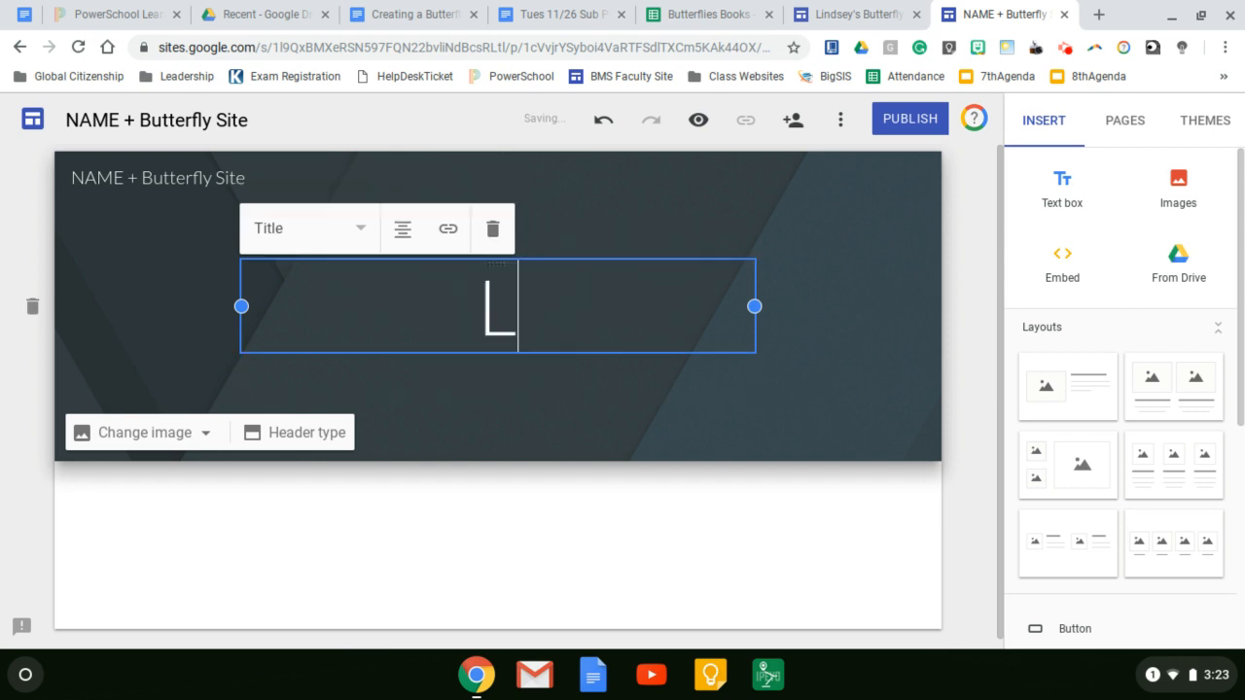
text(indsey's Butte)
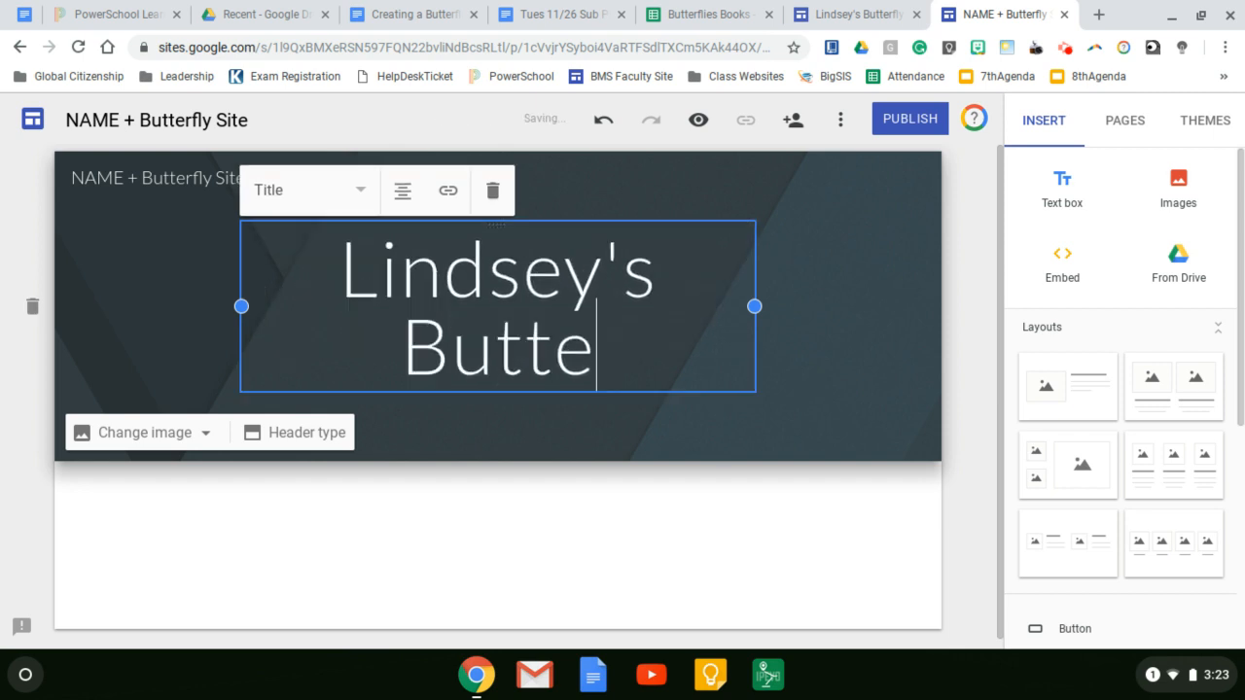
text(rfly Site)
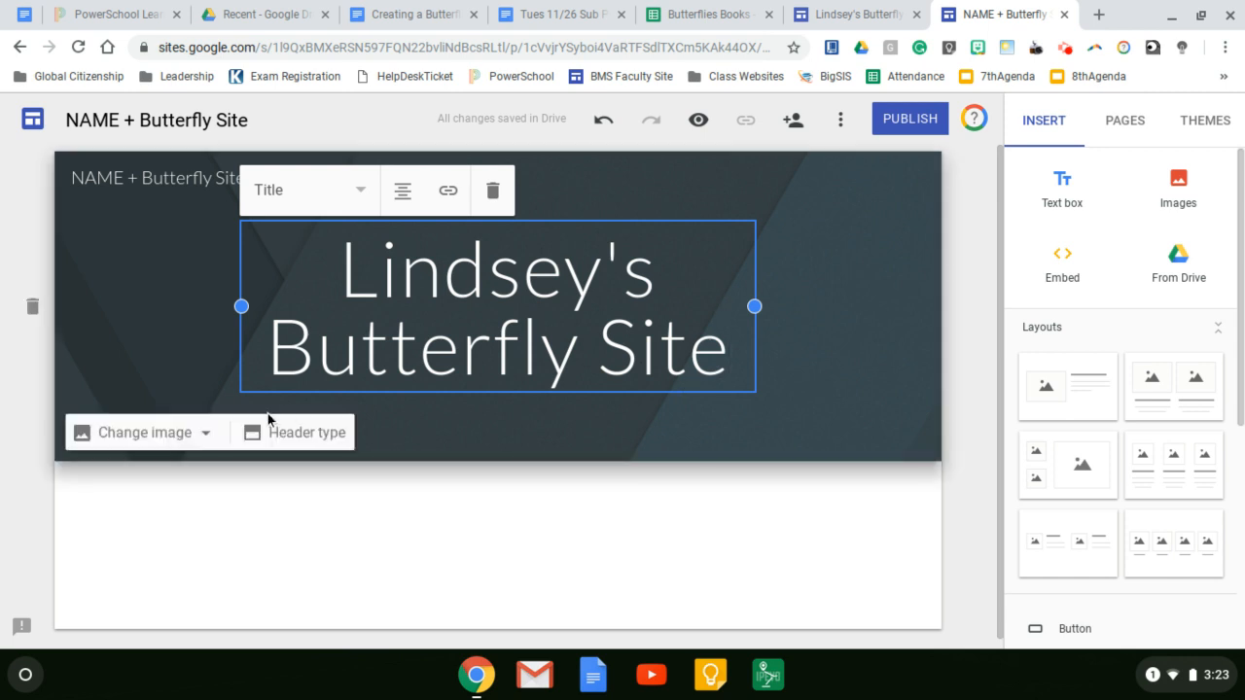
Step: Reach the web image search for the header, glancing at the example site for reference
click(124, 440)
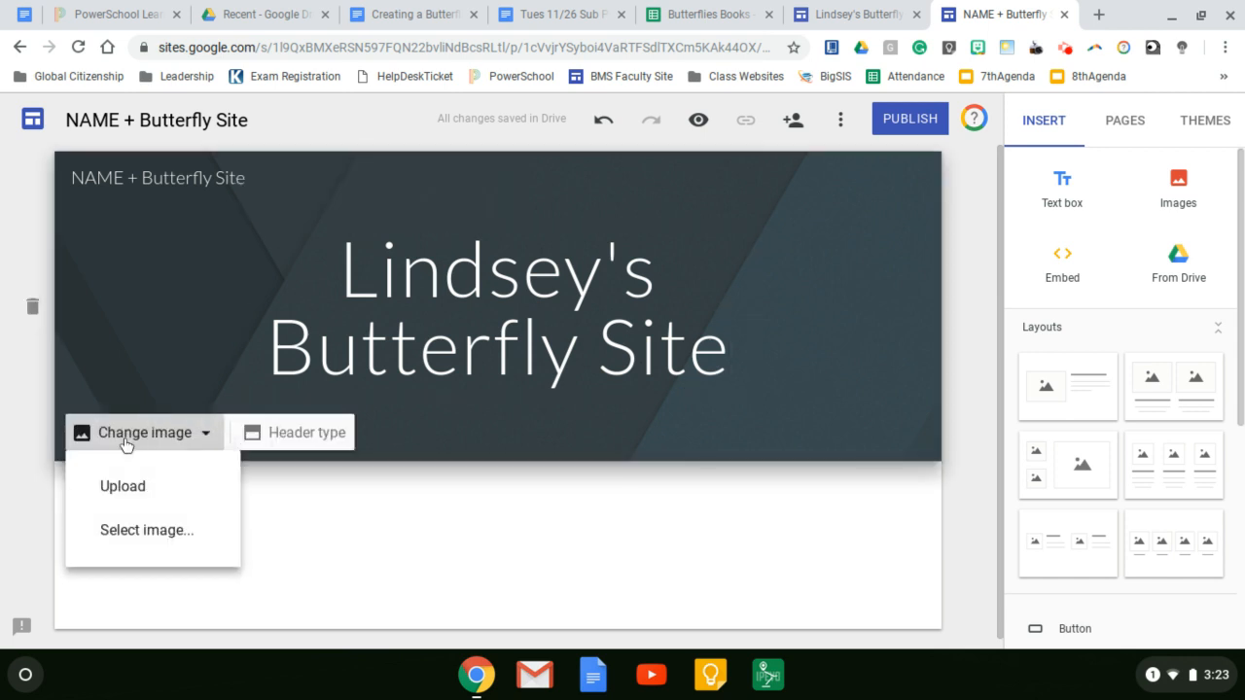
click(143, 539)
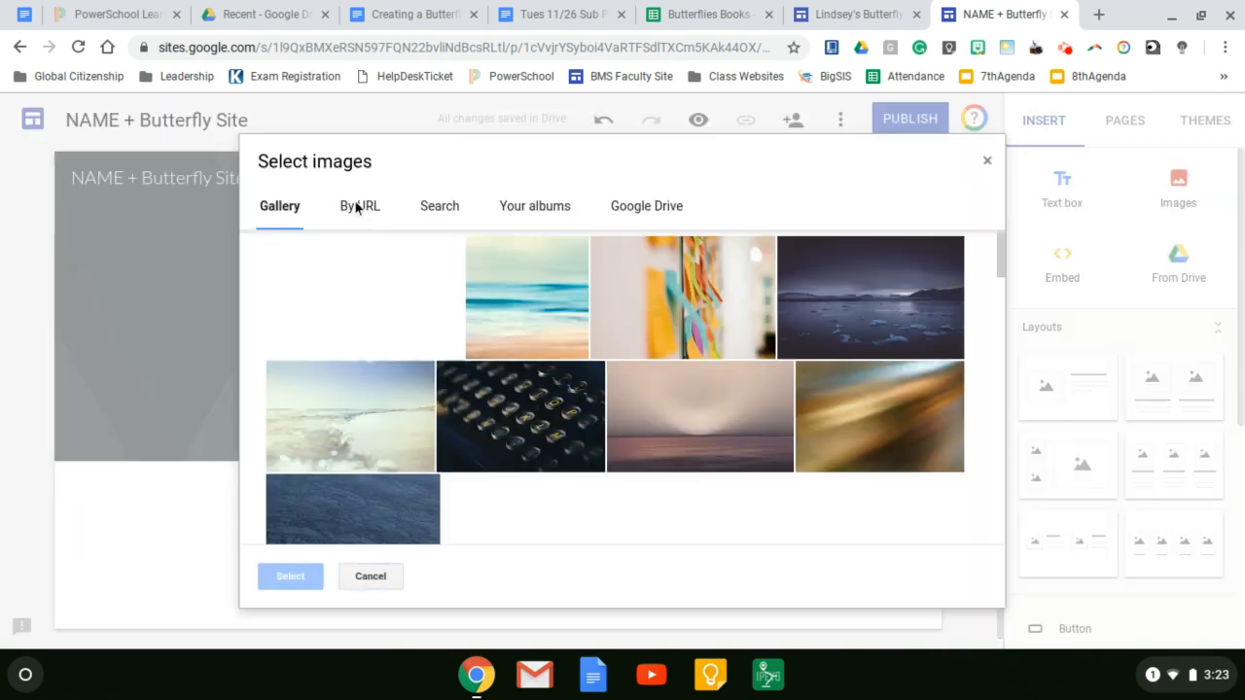
click(428, 213)
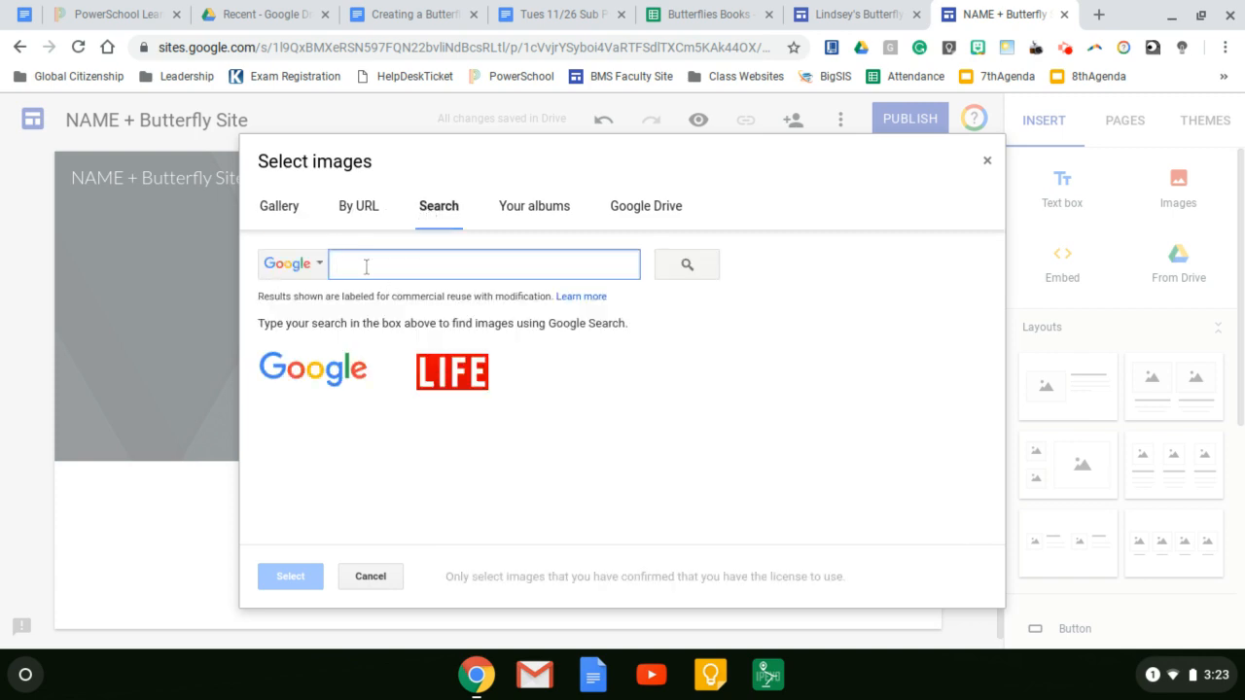
click(846, 14)
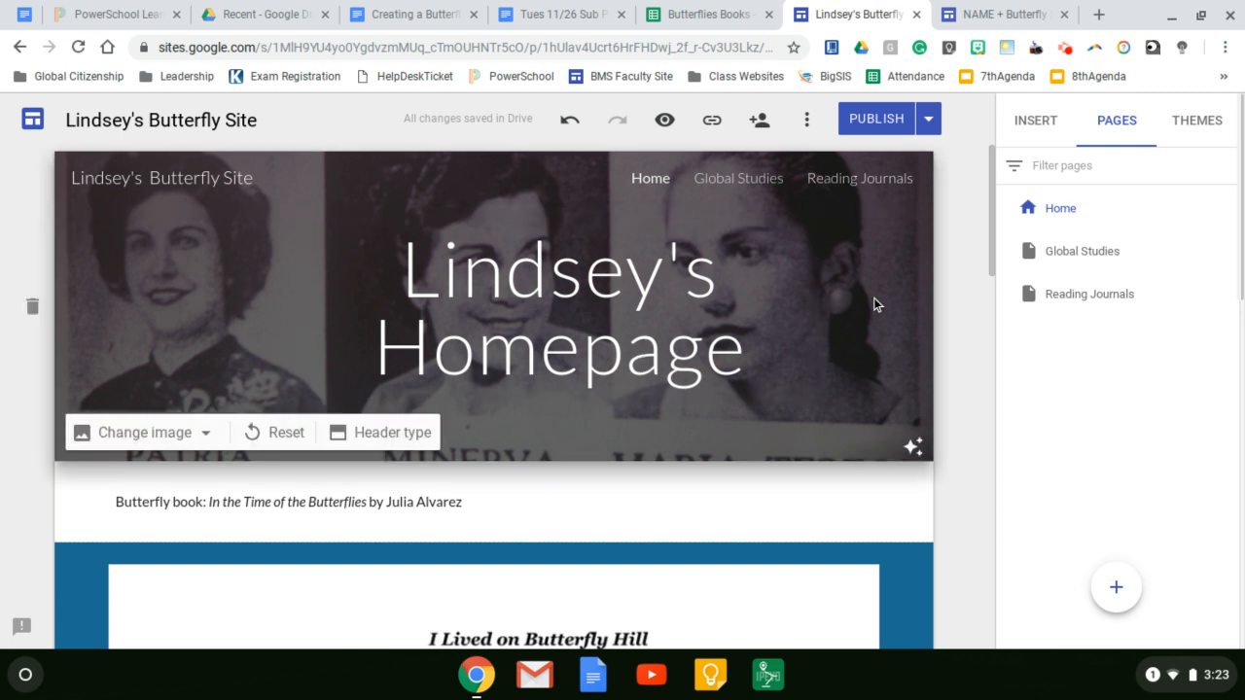
click(1006, 14)
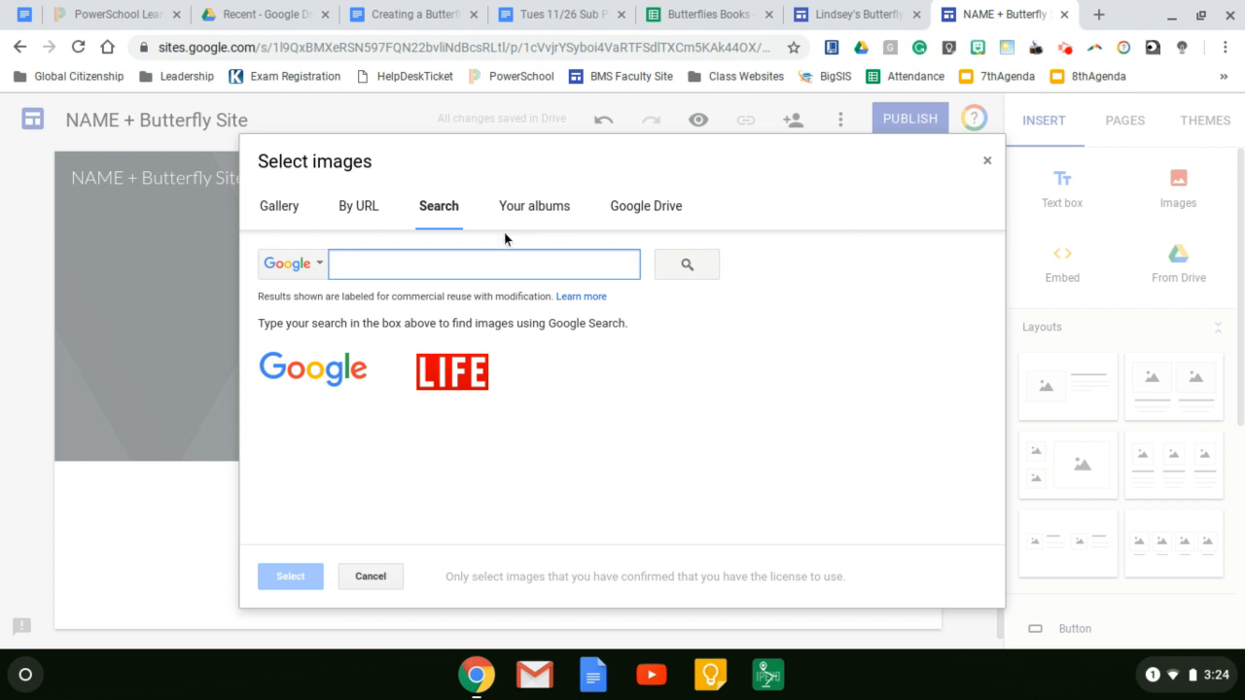
text(pinochet)
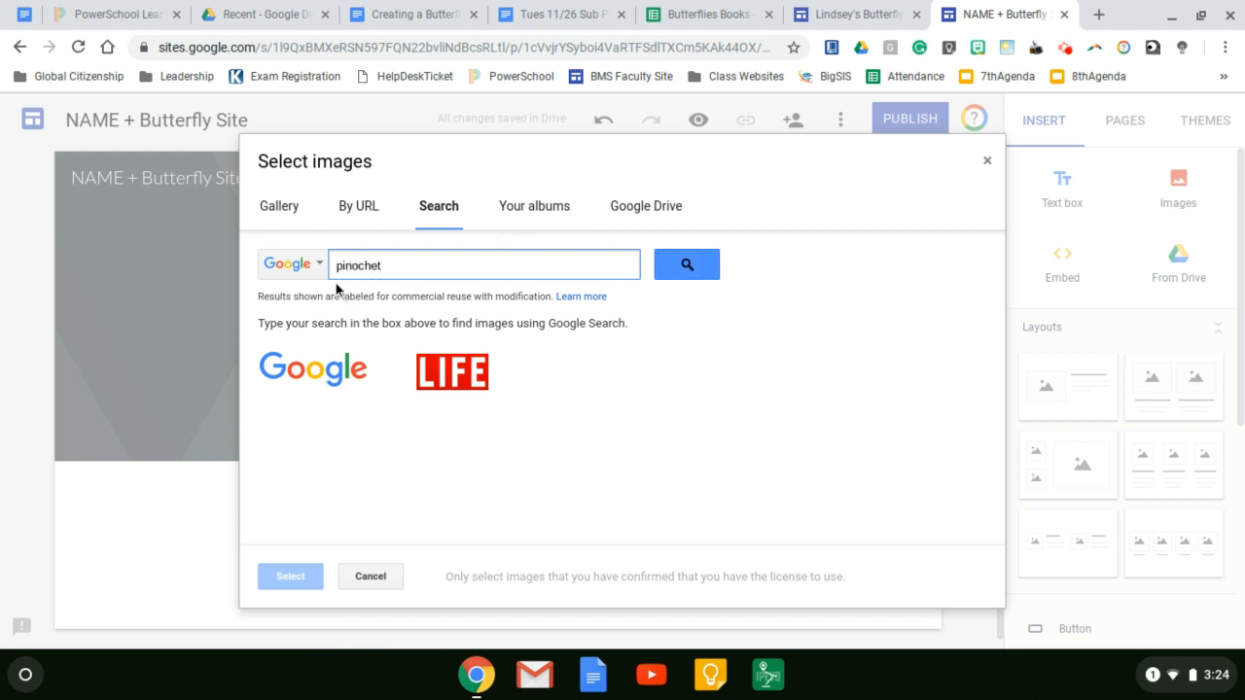
Step: Search for pinochet and set the third photo as the header background
click(681, 277)
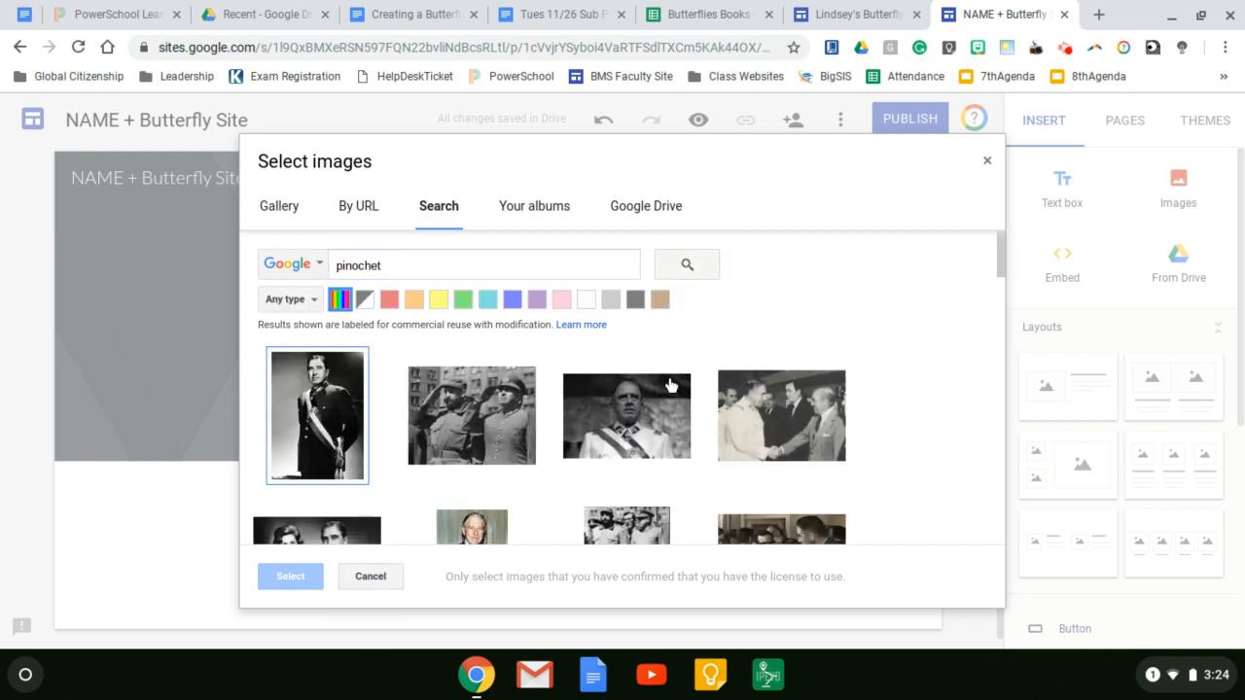
click(667, 389)
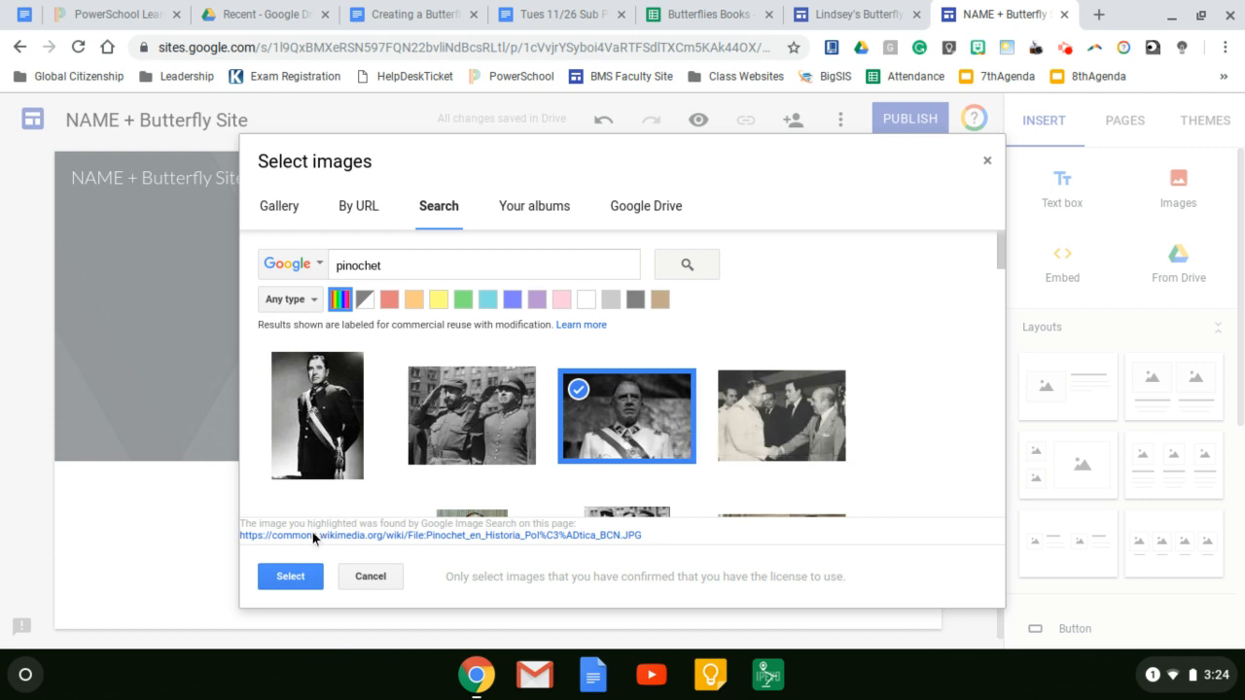
click(297, 579)
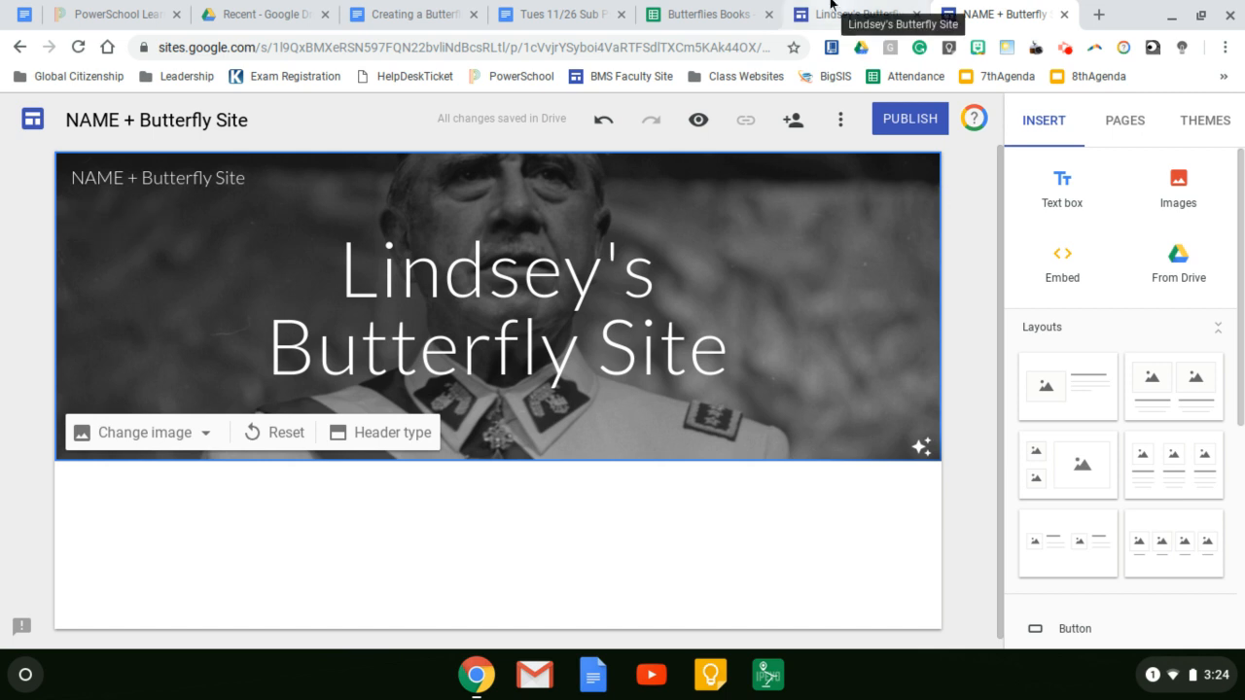
Step: Check the example site's pages, then show this site's page list containing only Home
click(831, 8)
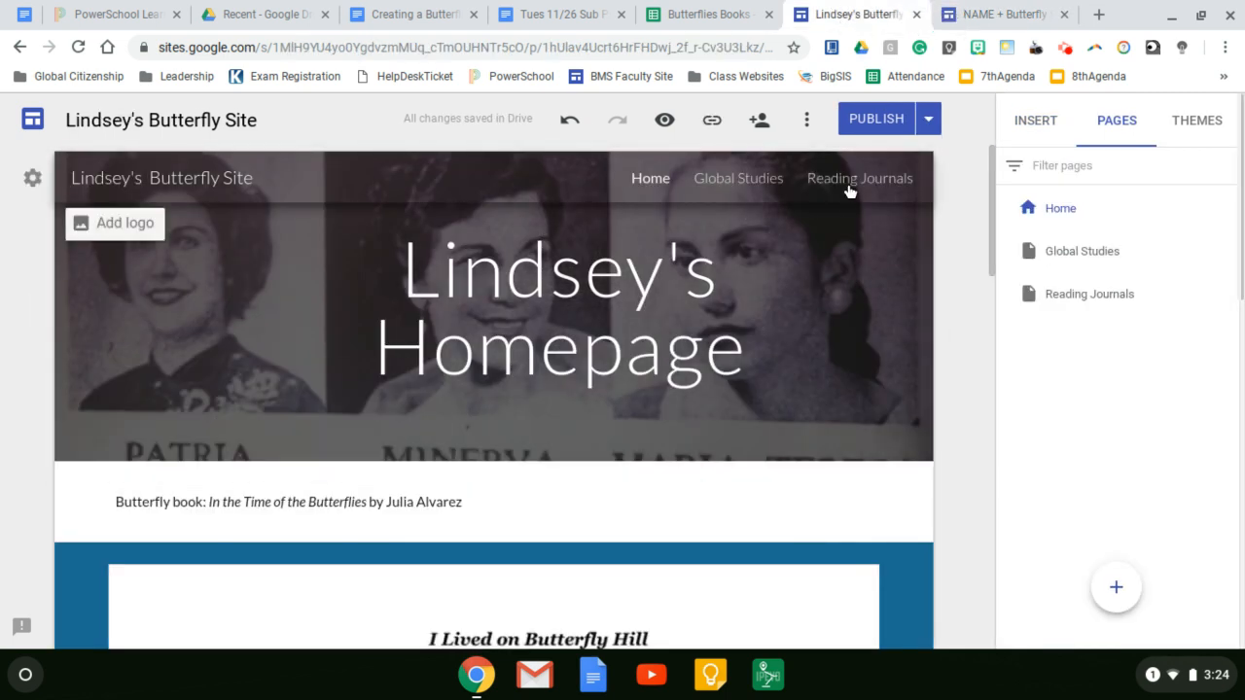
click(991, 12)
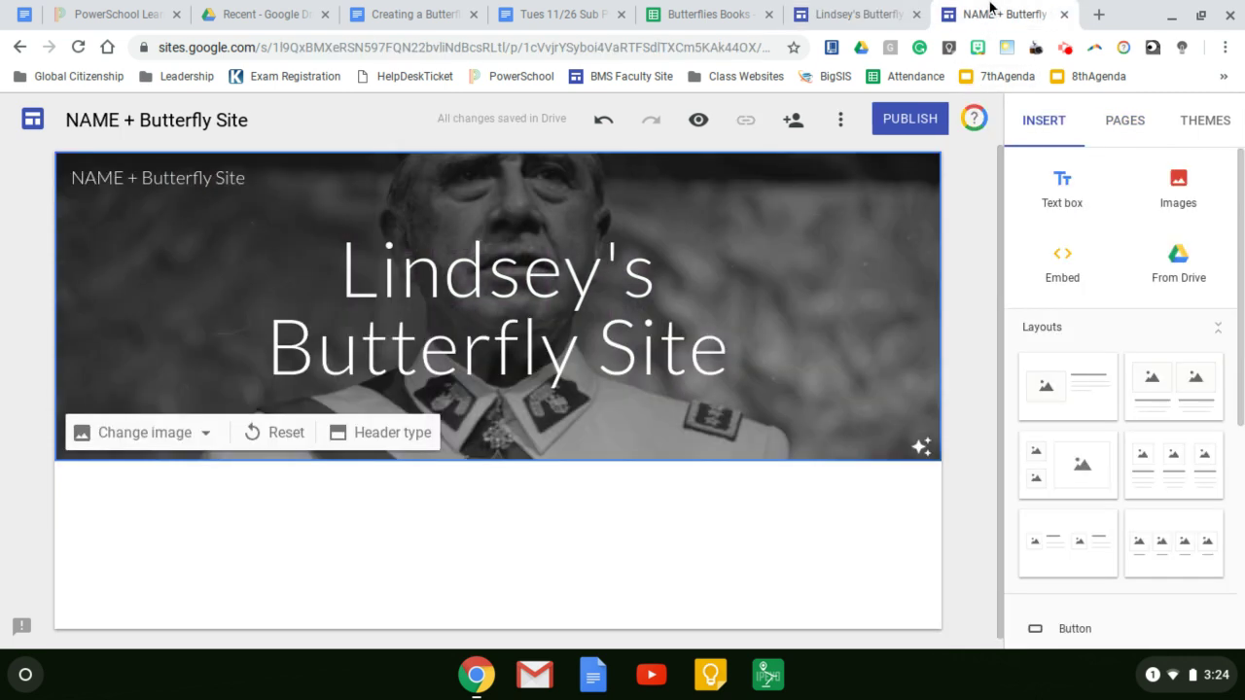
click(1125, 132)
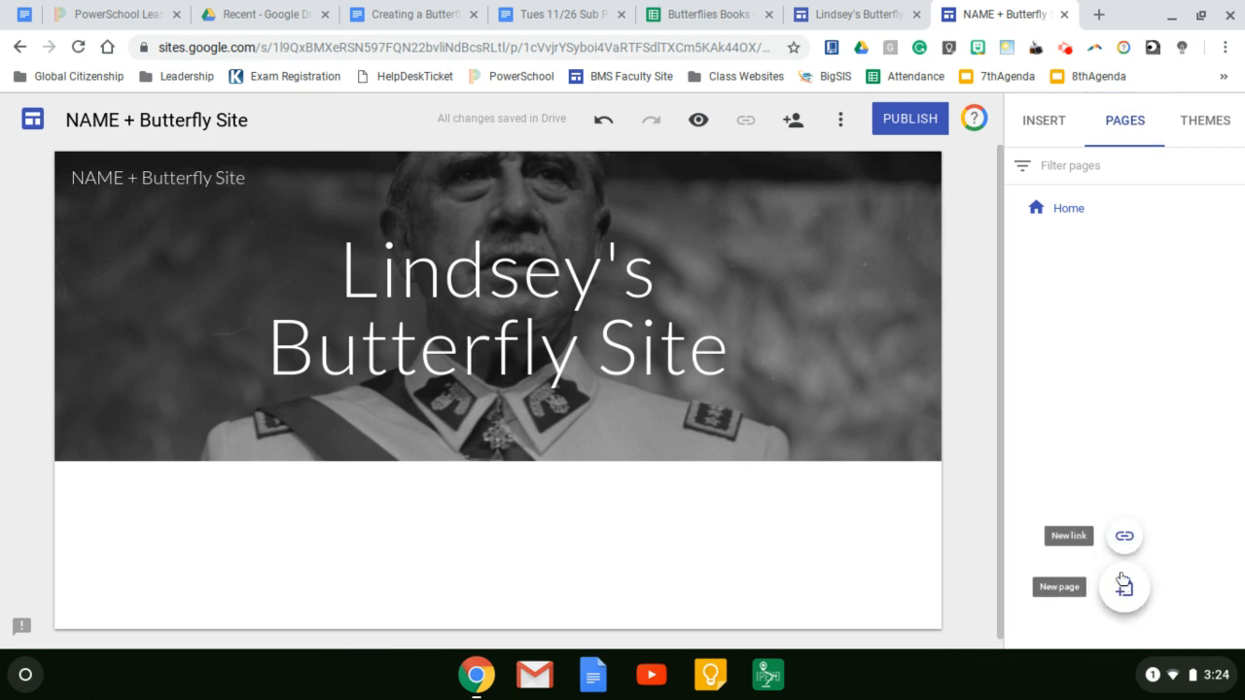
Step: Add two new pages named Reading Journal and Global Studies
click(1125, 589)
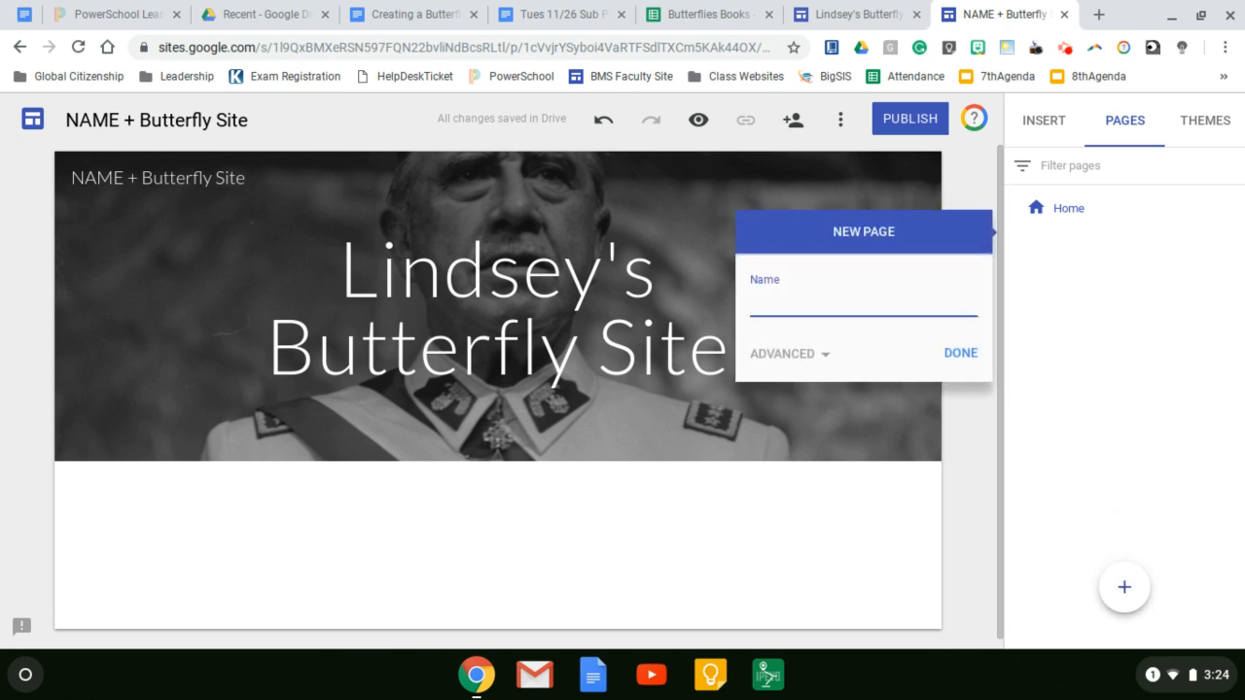
text(REadin)
text(eading Journal)
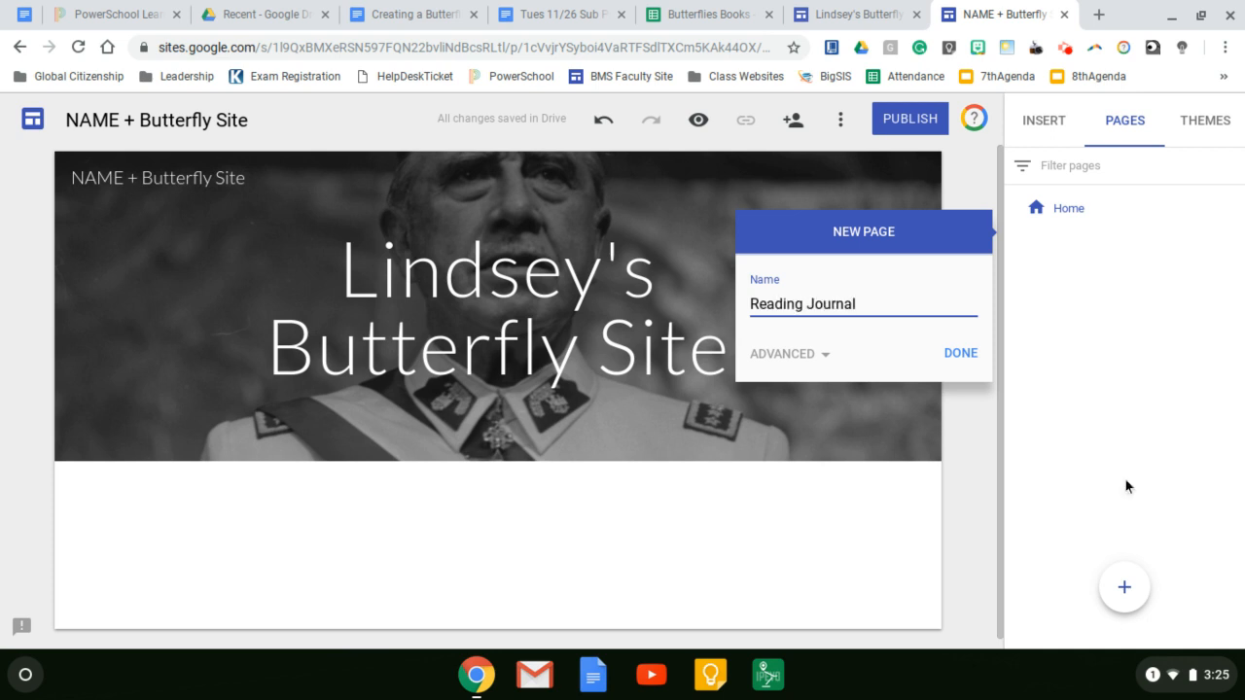
click(961, 354)
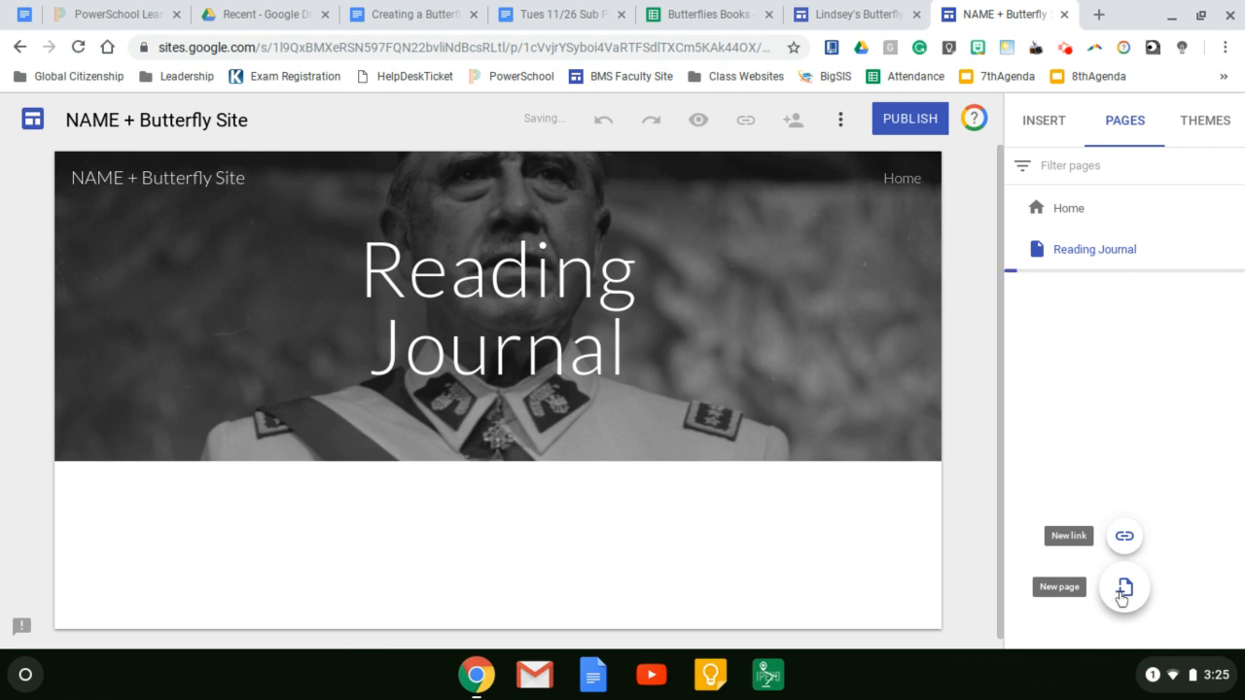
click(1124, 588)
text(Global Studies)
click(966, 401)
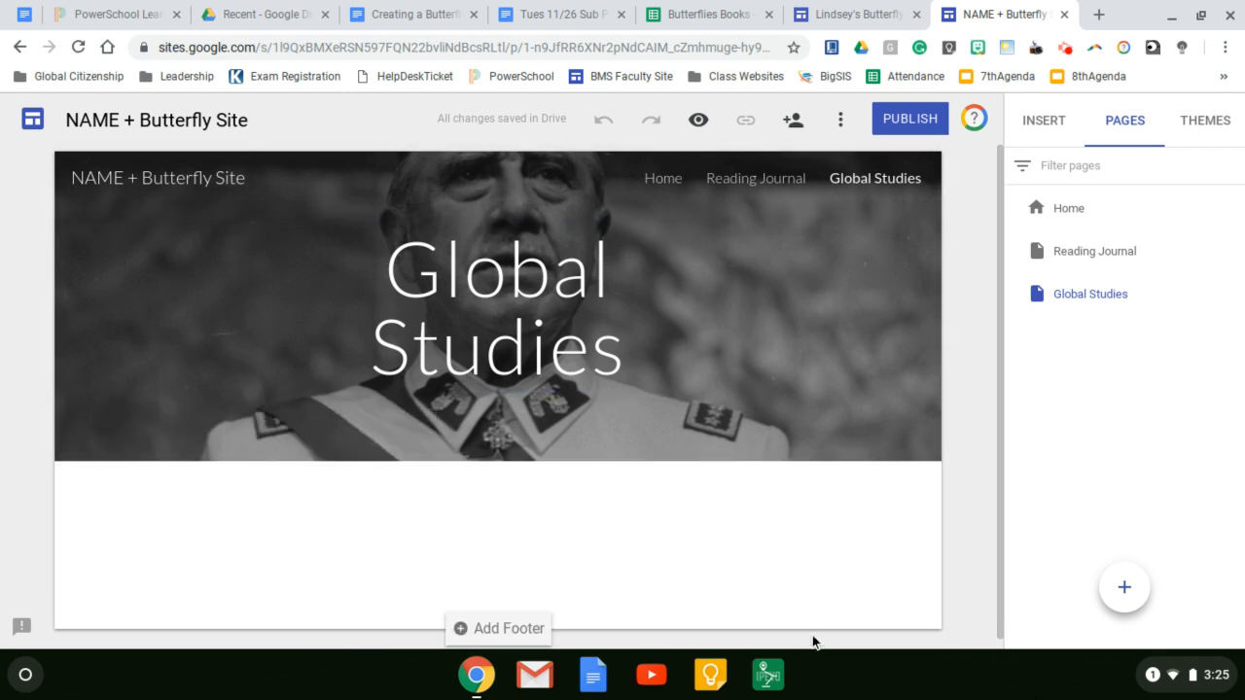
Step: Navigate via Home to the Reading Journal page
click(669, 177)
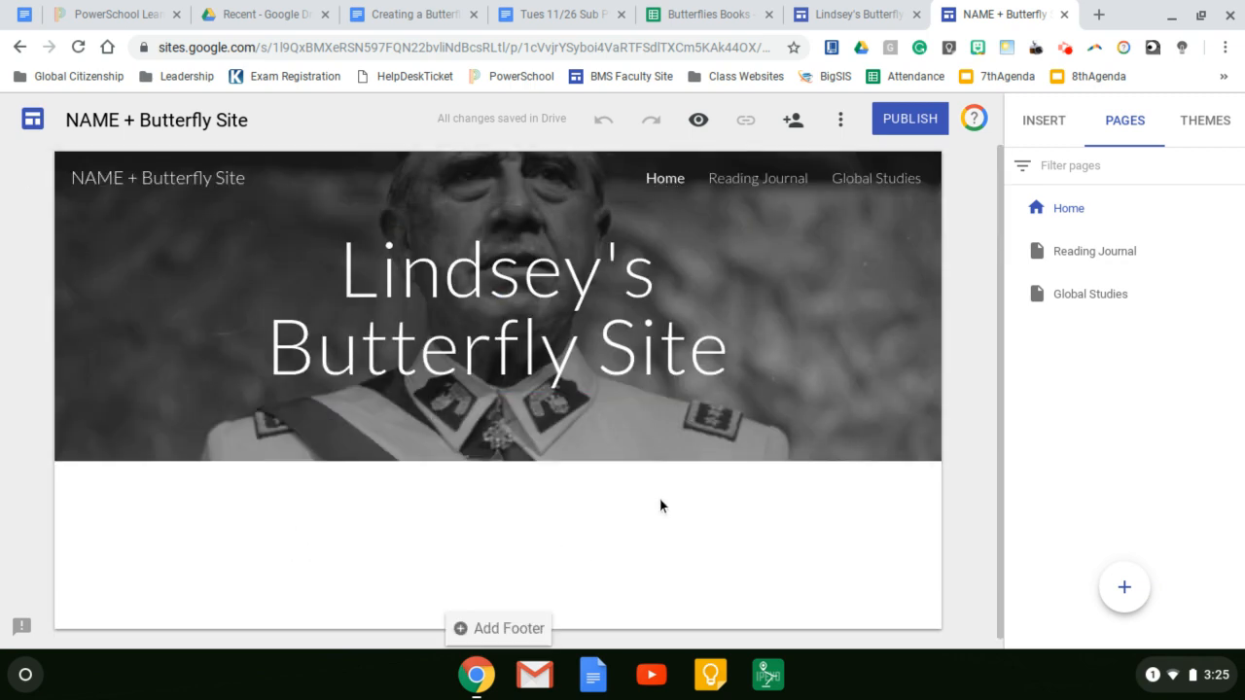
click(758, 178)
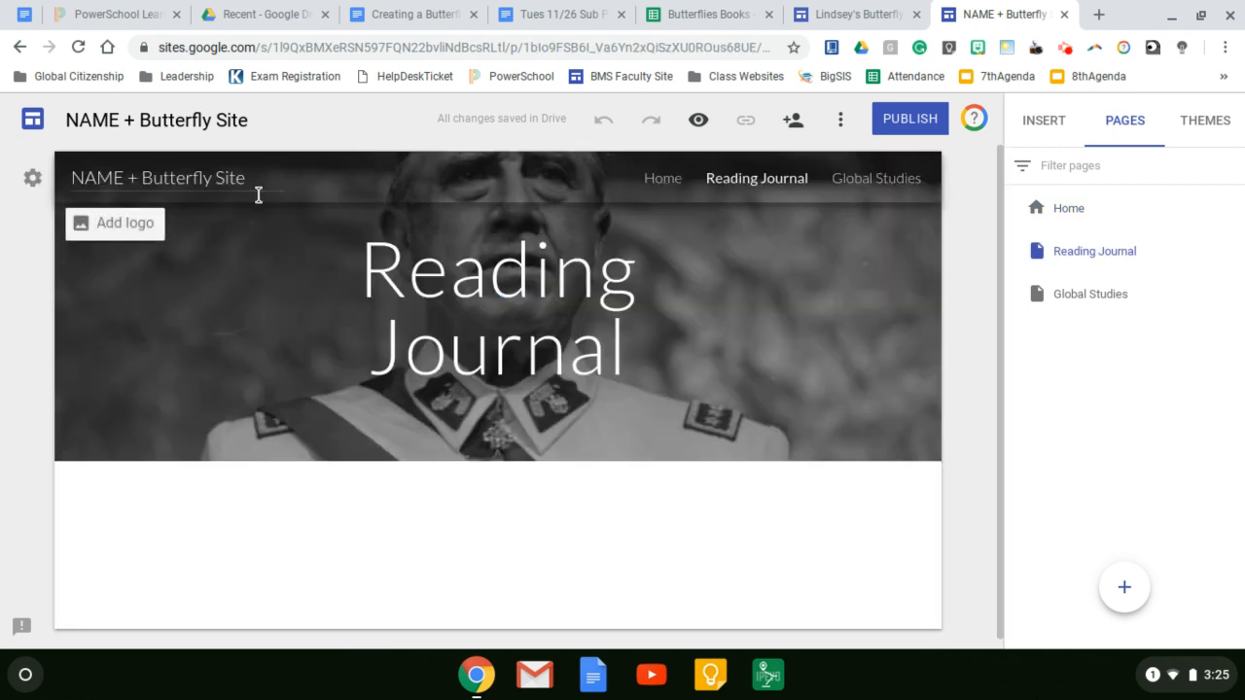
mouse_move(670, 461)
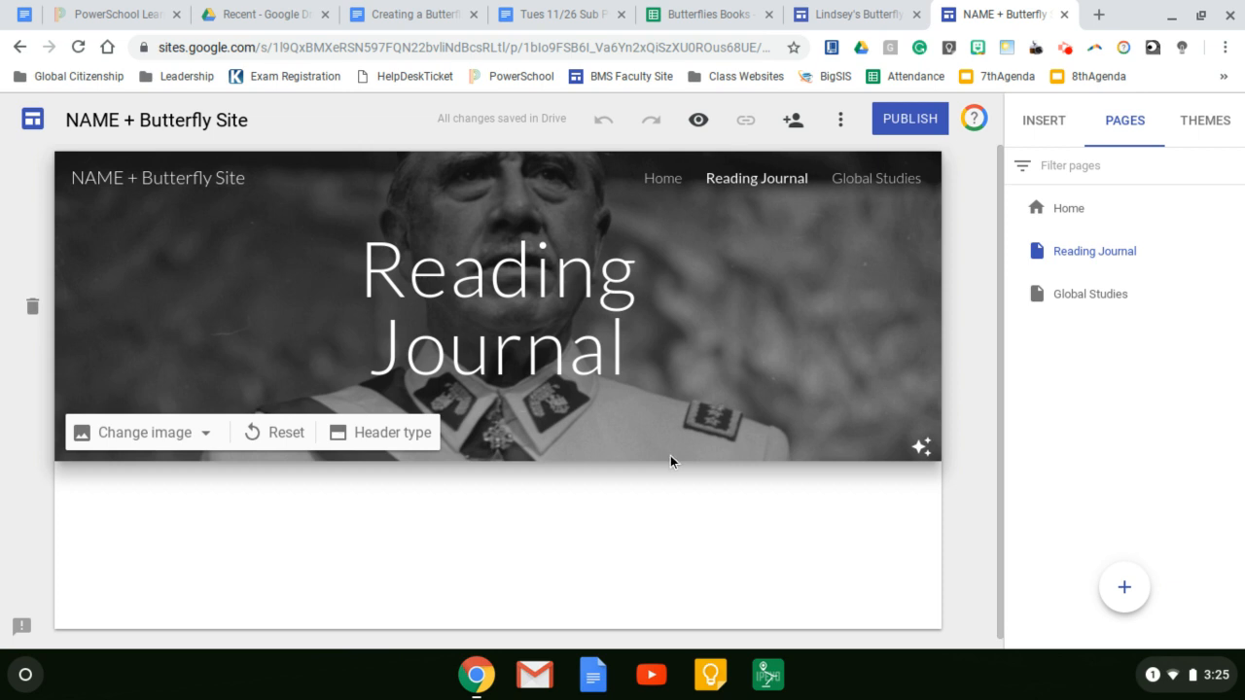
Step: Add a text box below the header styled as a Heading
click(1041, 128)
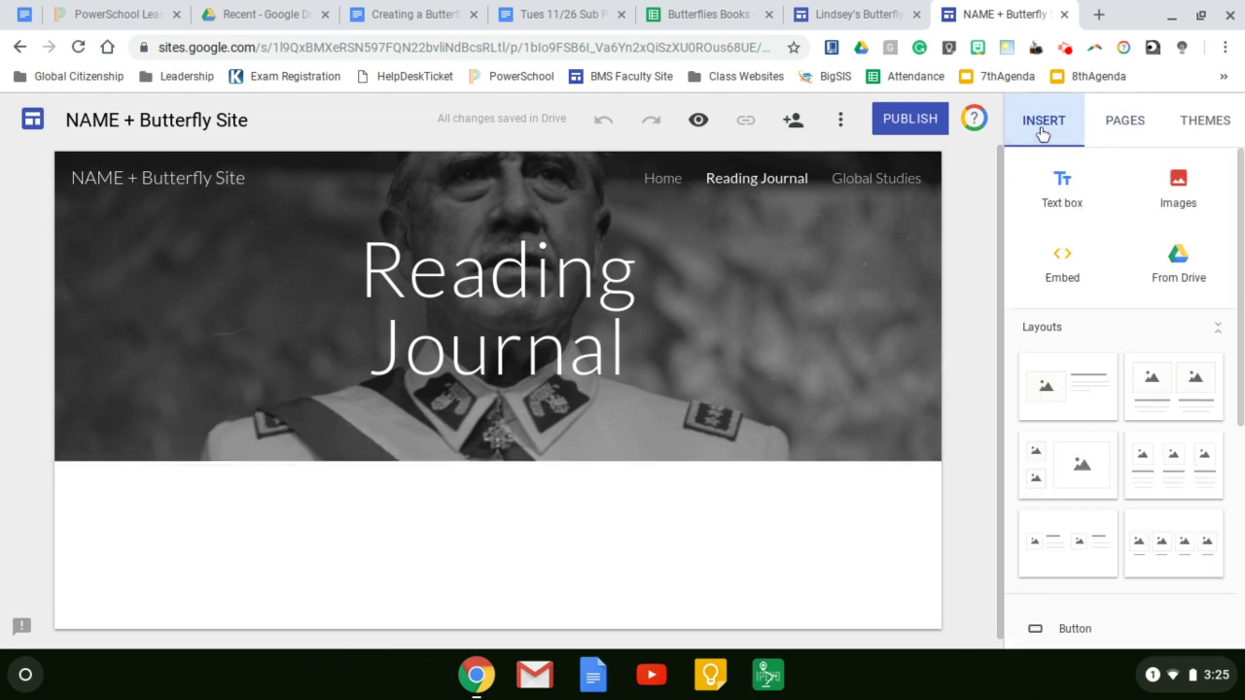
click(1064, 192)
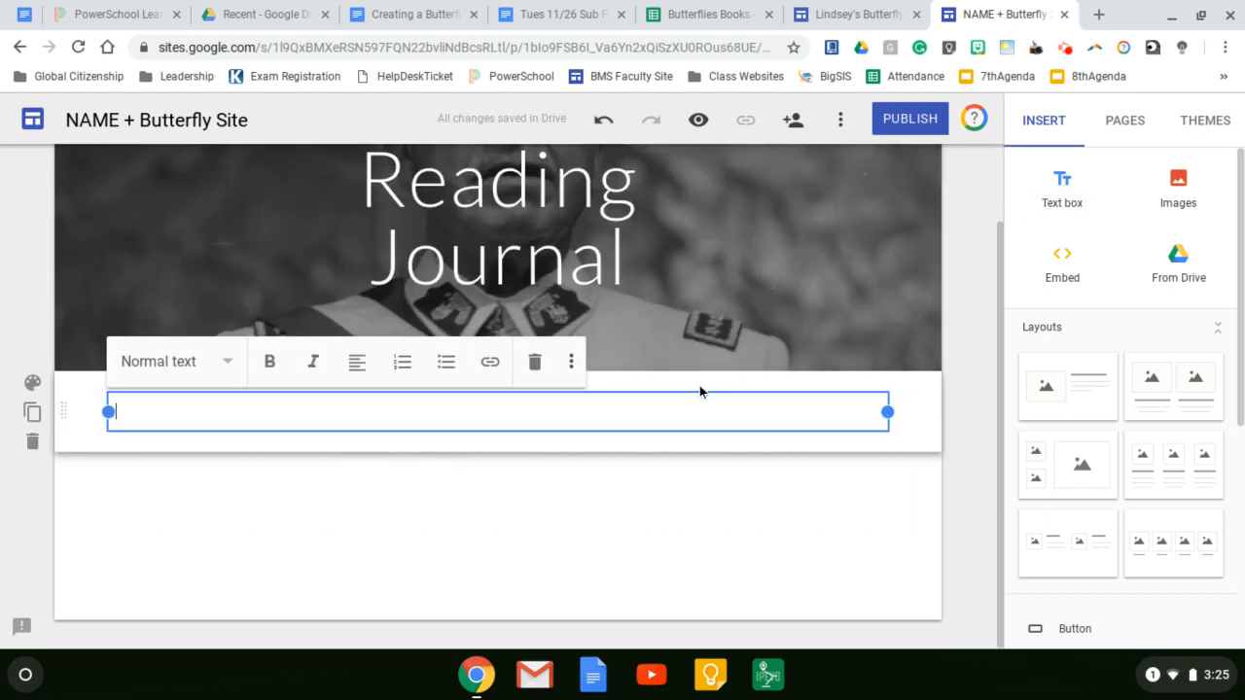
click(223, 367)
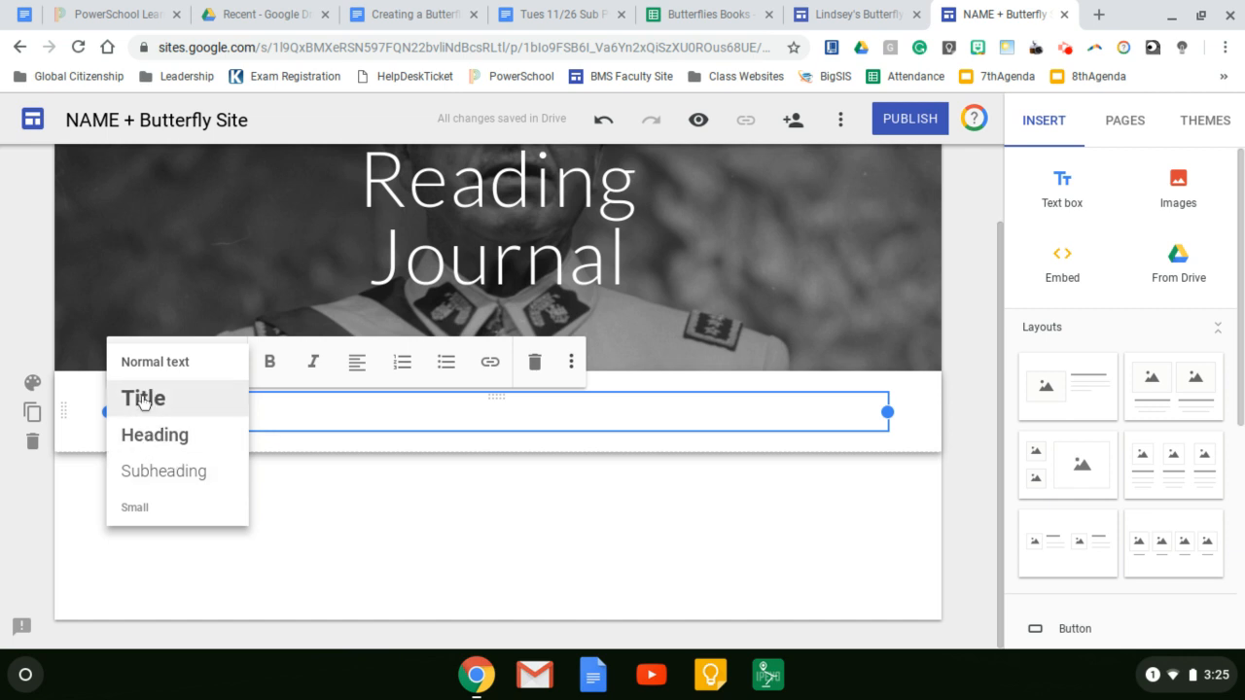
click(153, 434)
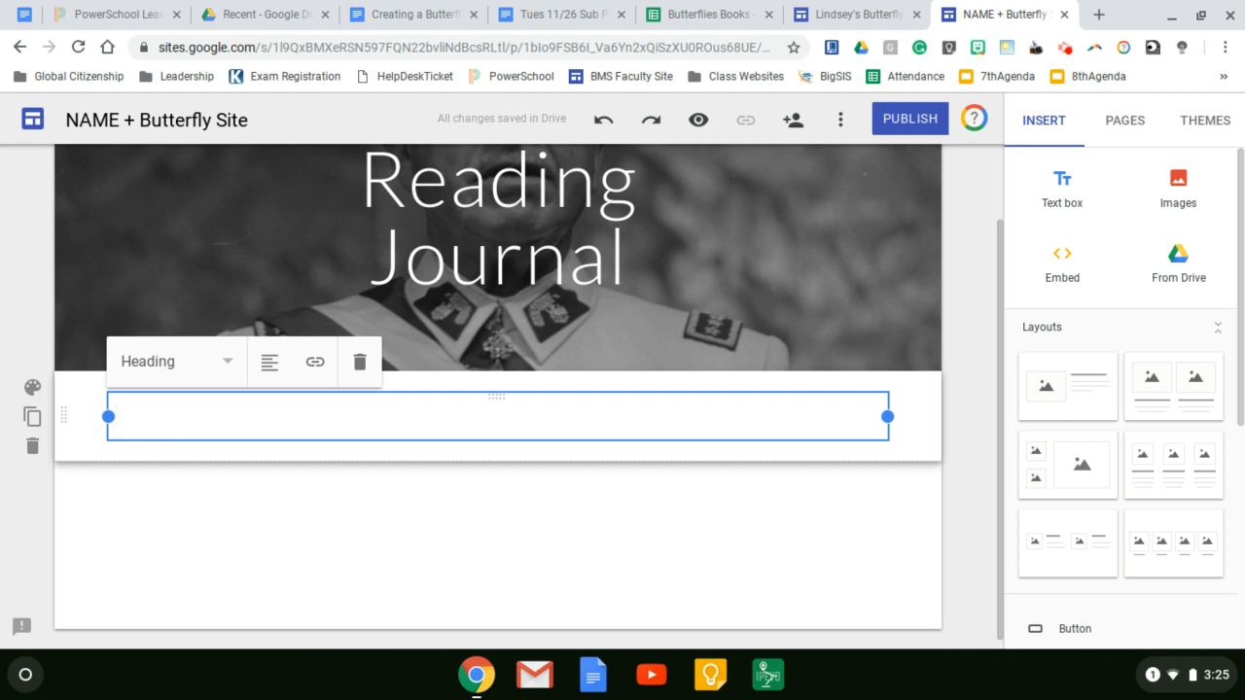
text(Tuesday, Nov. 27, 2018)
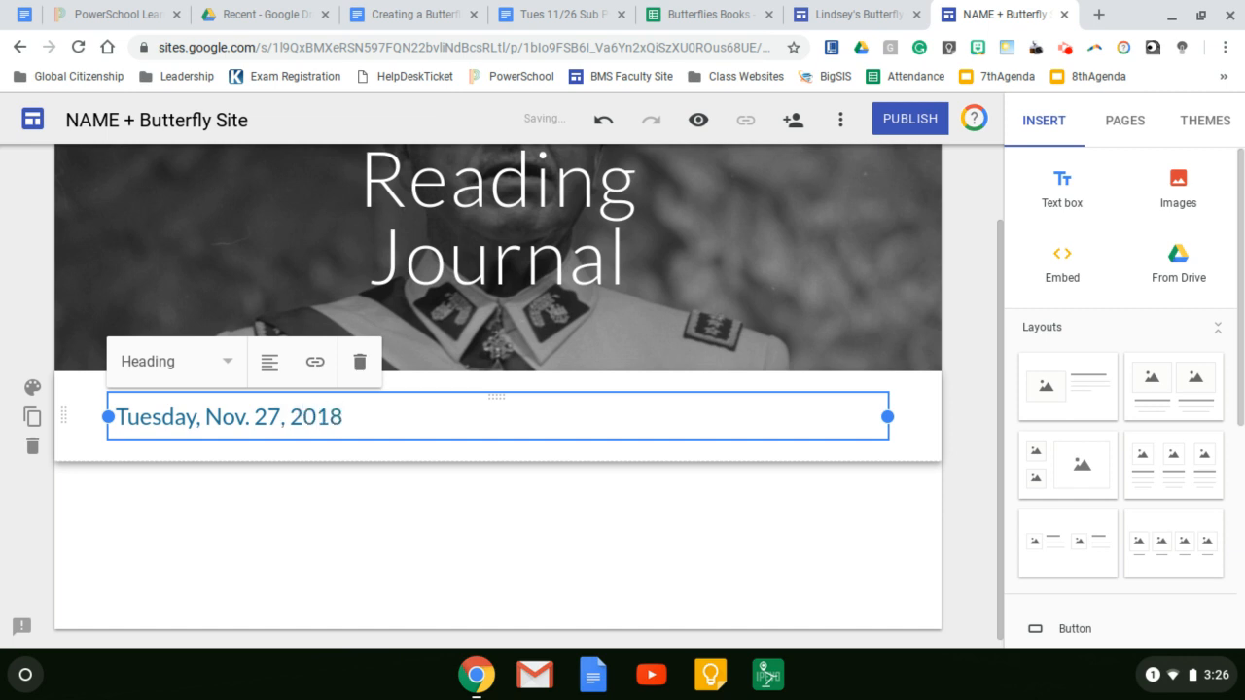
Step: Write the Tuesday, Nov. 27, 2018 date heading with the body line 'blue goes to black.'
key(Return)
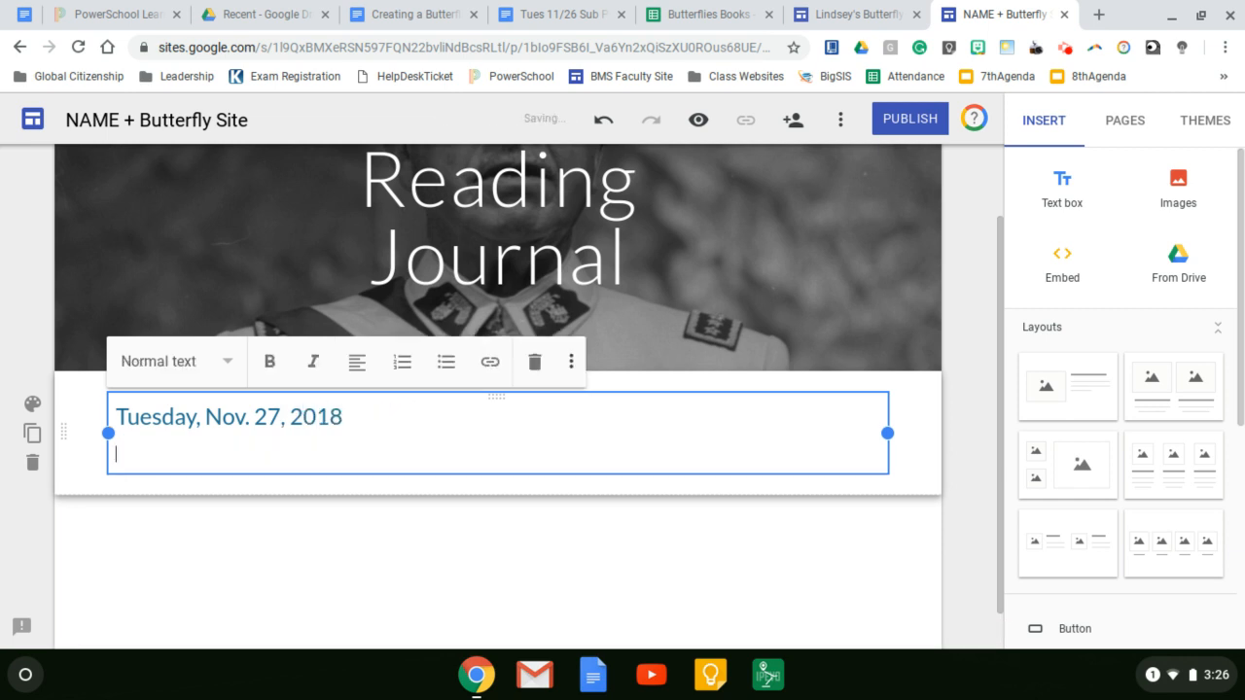
text(blu)
key(BackSpace)
text(goes to black)
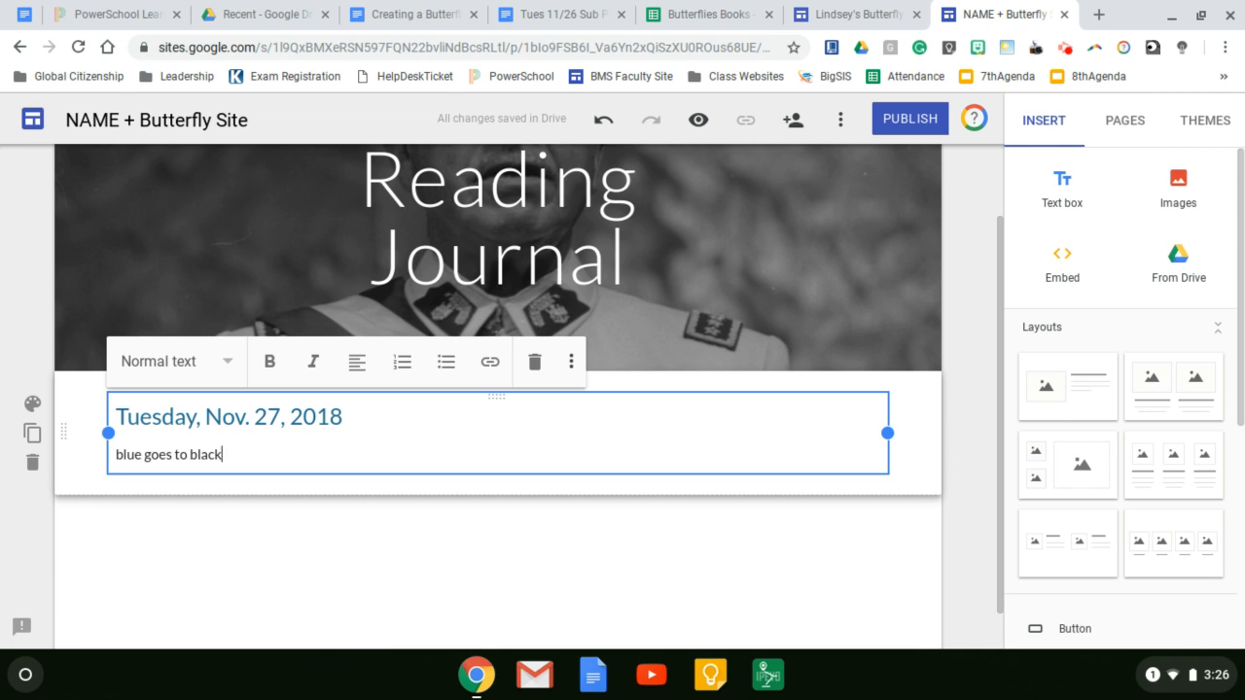
text(.)
click(242, 533)
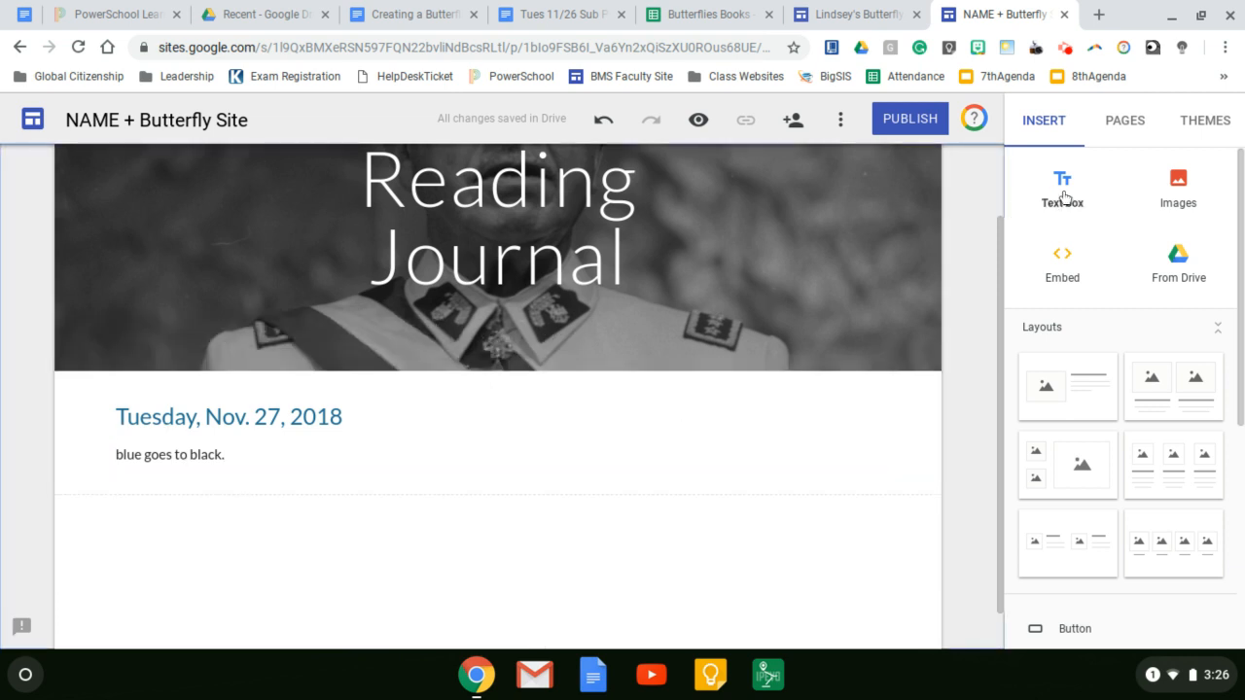
Step: Add another text section and move it above the Tuesday entry
click(656, 325)
click(1060, 195)
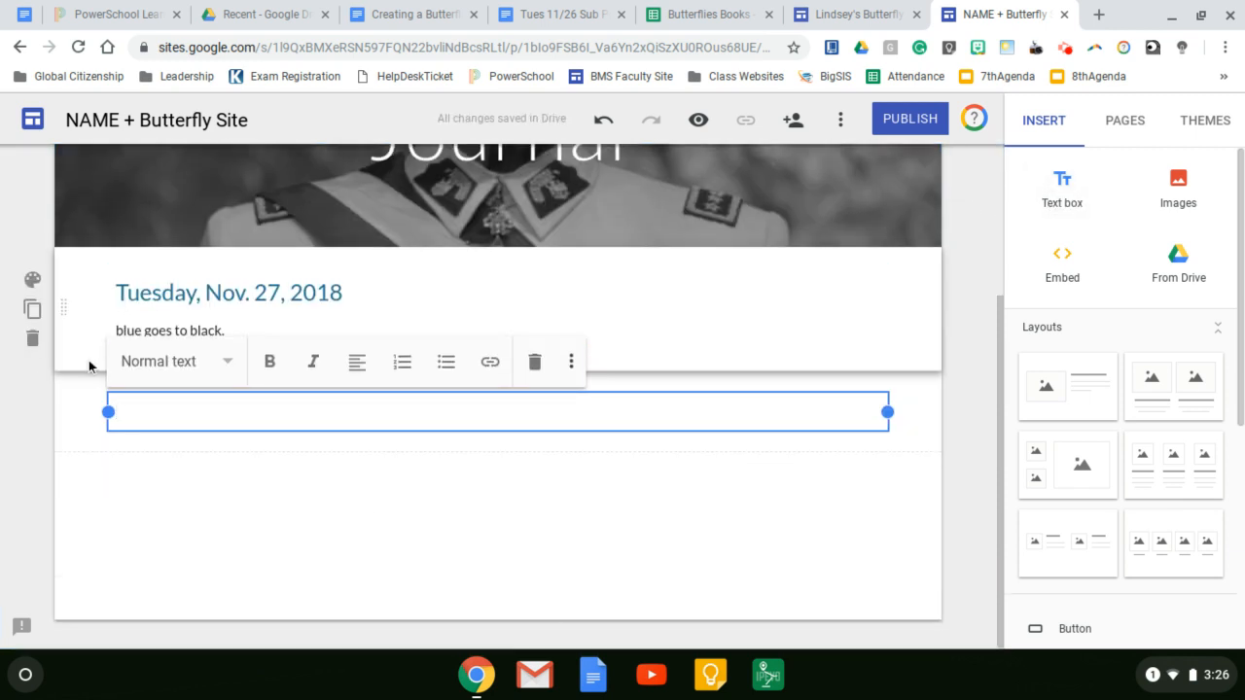
mouse_move(62, 411)
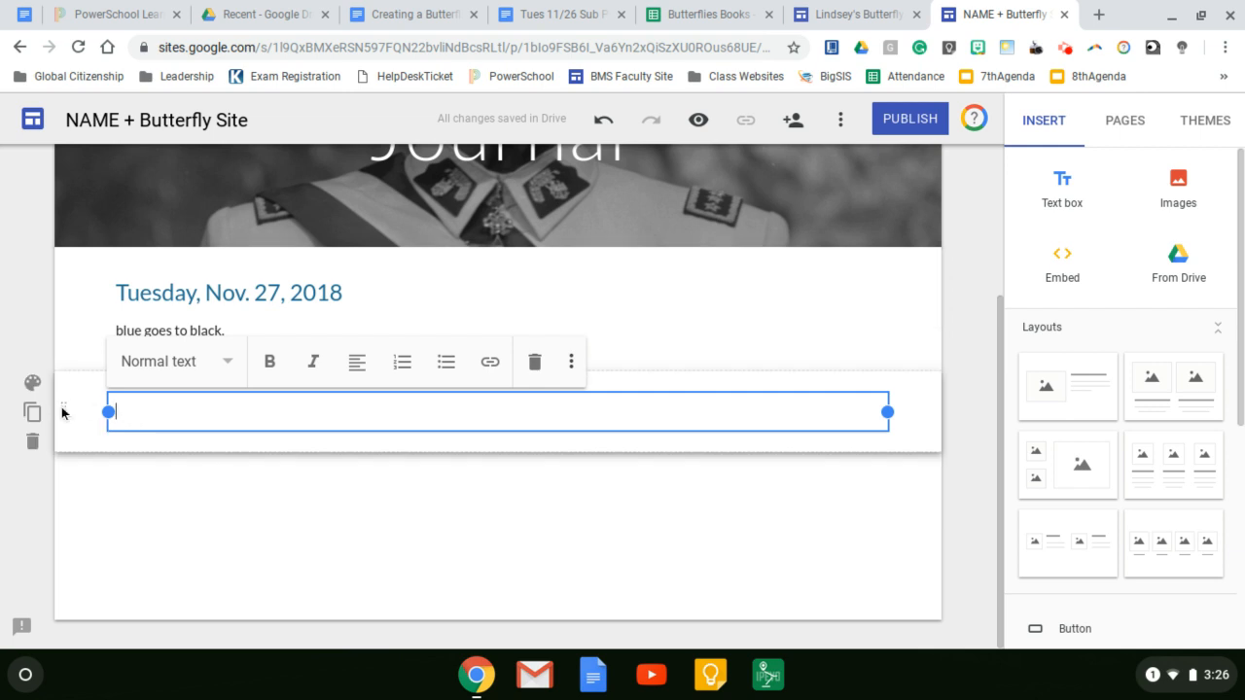
drag(64, 412, 79, 292)
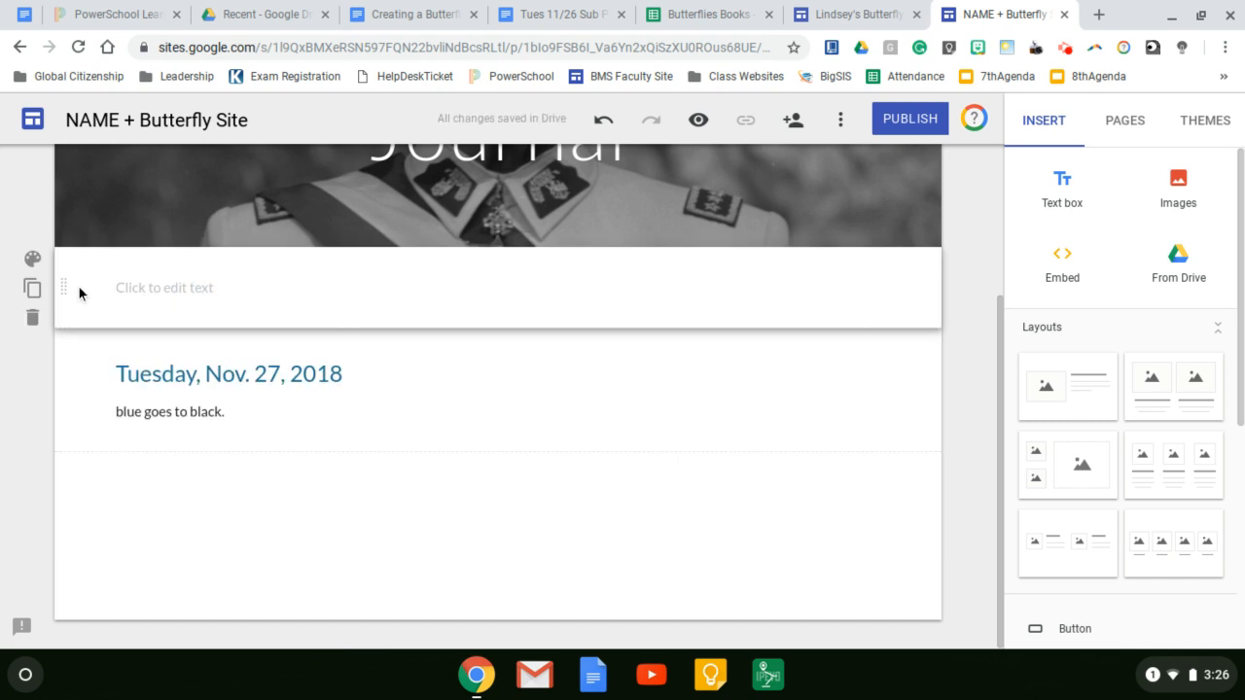
click(146, 286)
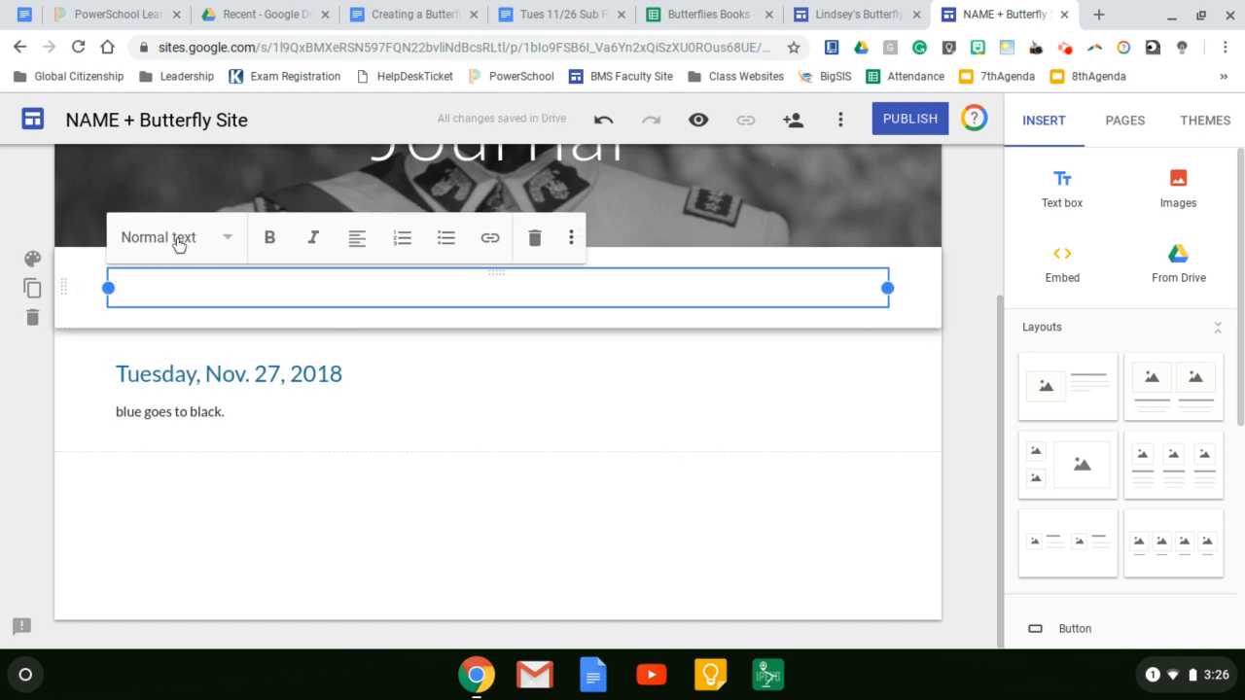
Step: Write a Wednesday, Nov. 28, 2018 heading with the body line 'blue to black'
click(175, 240)
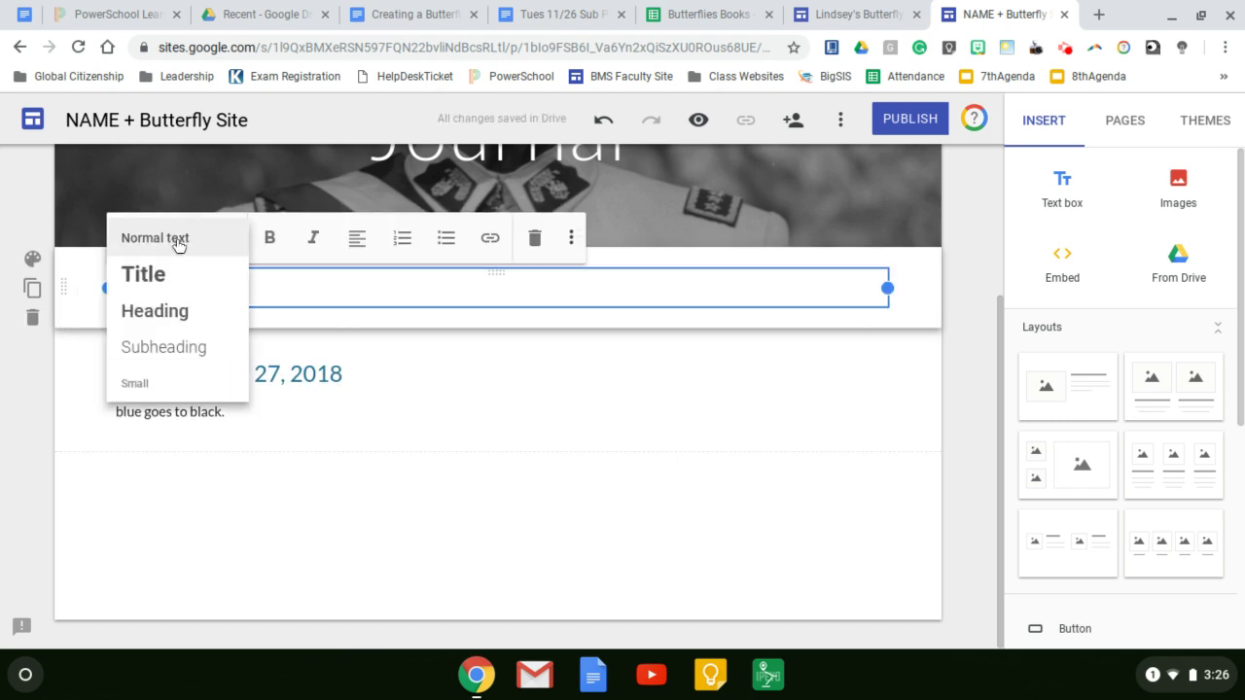
click(166, 311)
text(Wednesday, Nov. 28, )
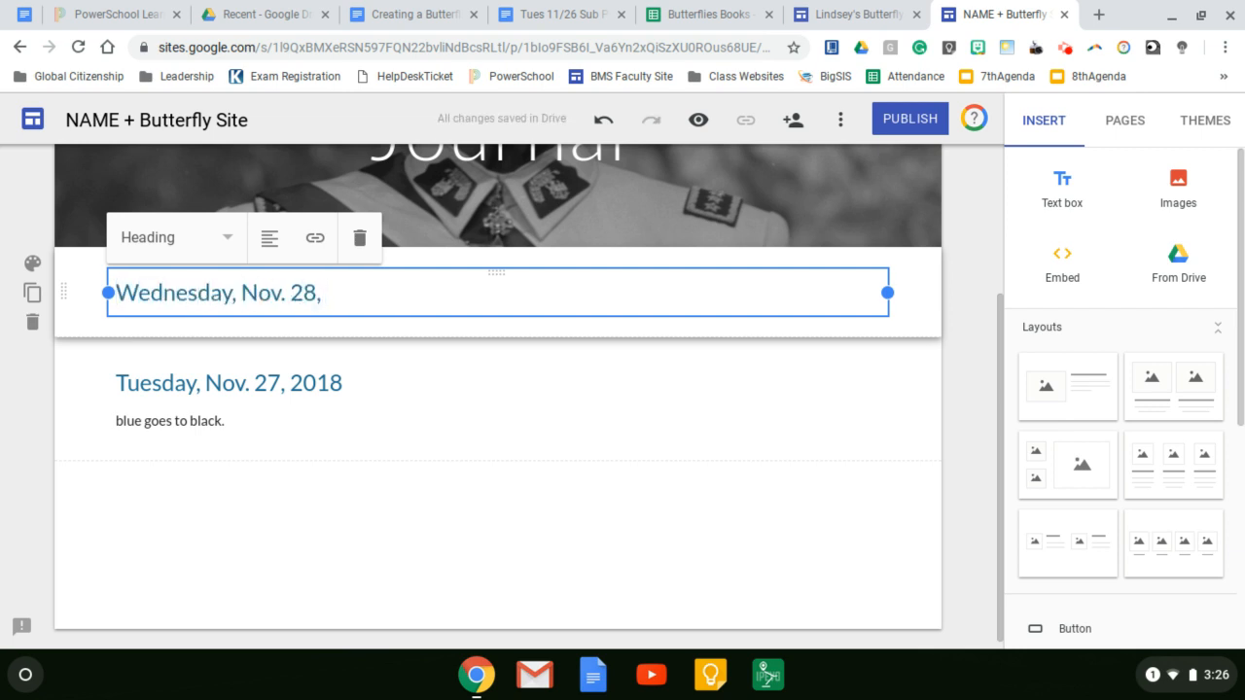
text(2018)
key(Return)
text(blue to black)
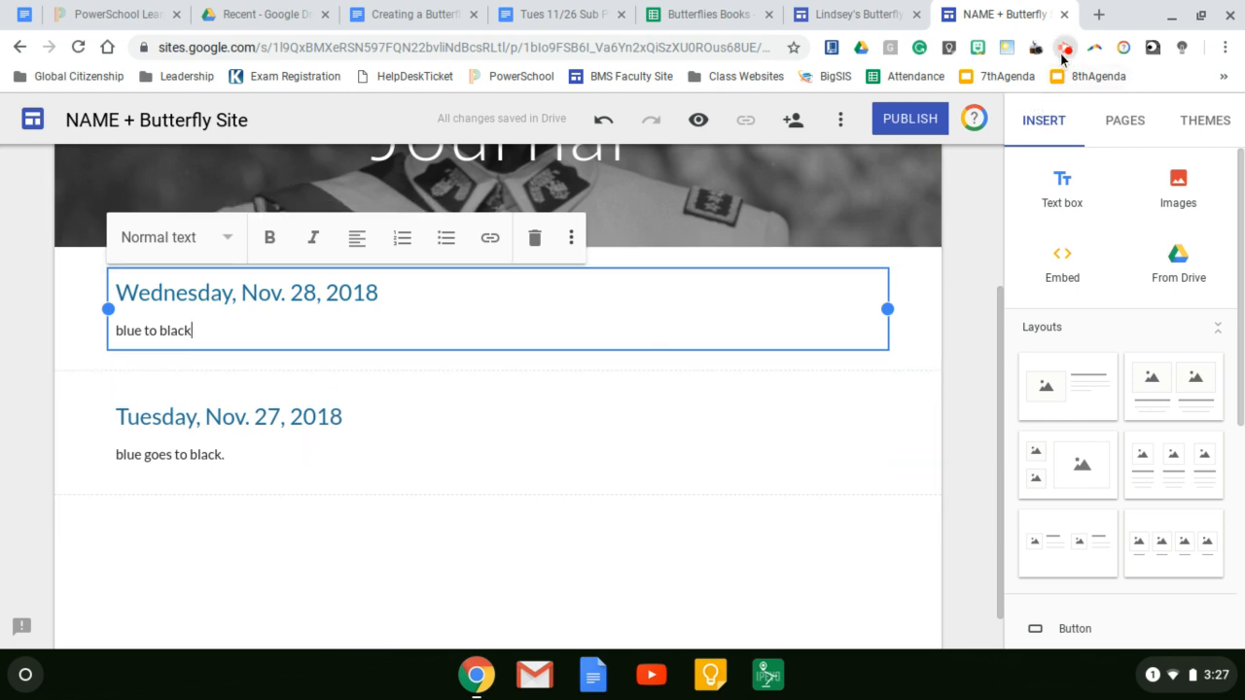
click(1064, 49)
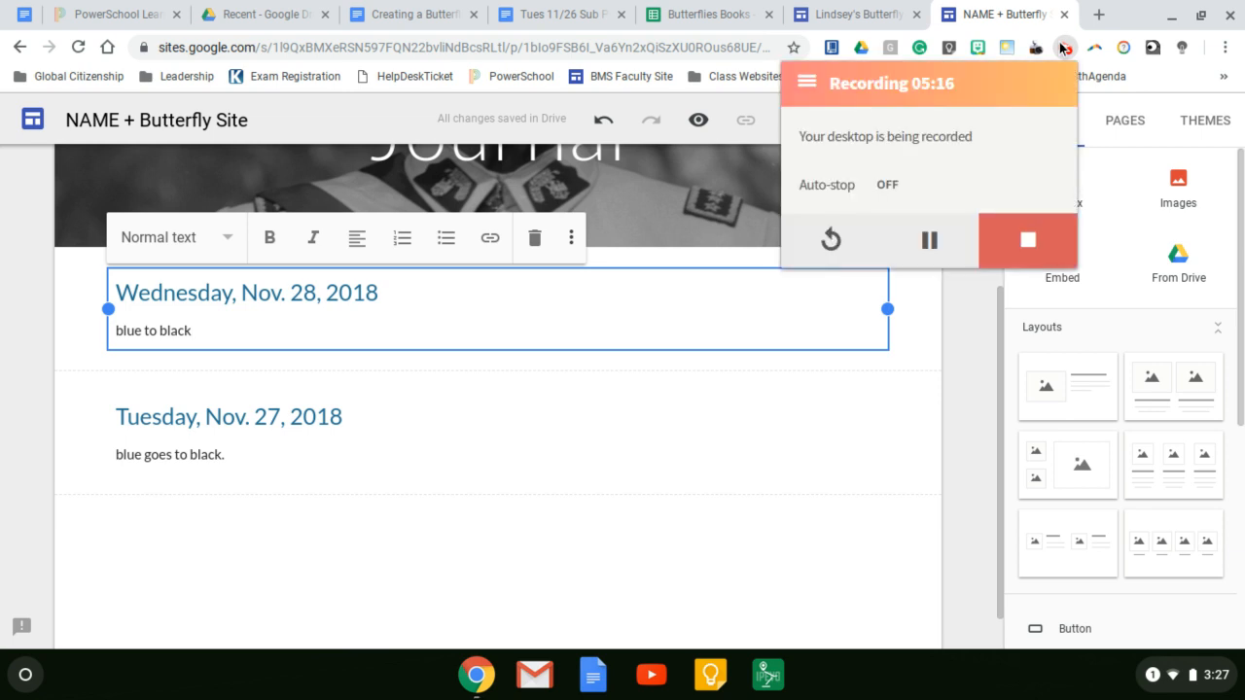
click(950, 259)
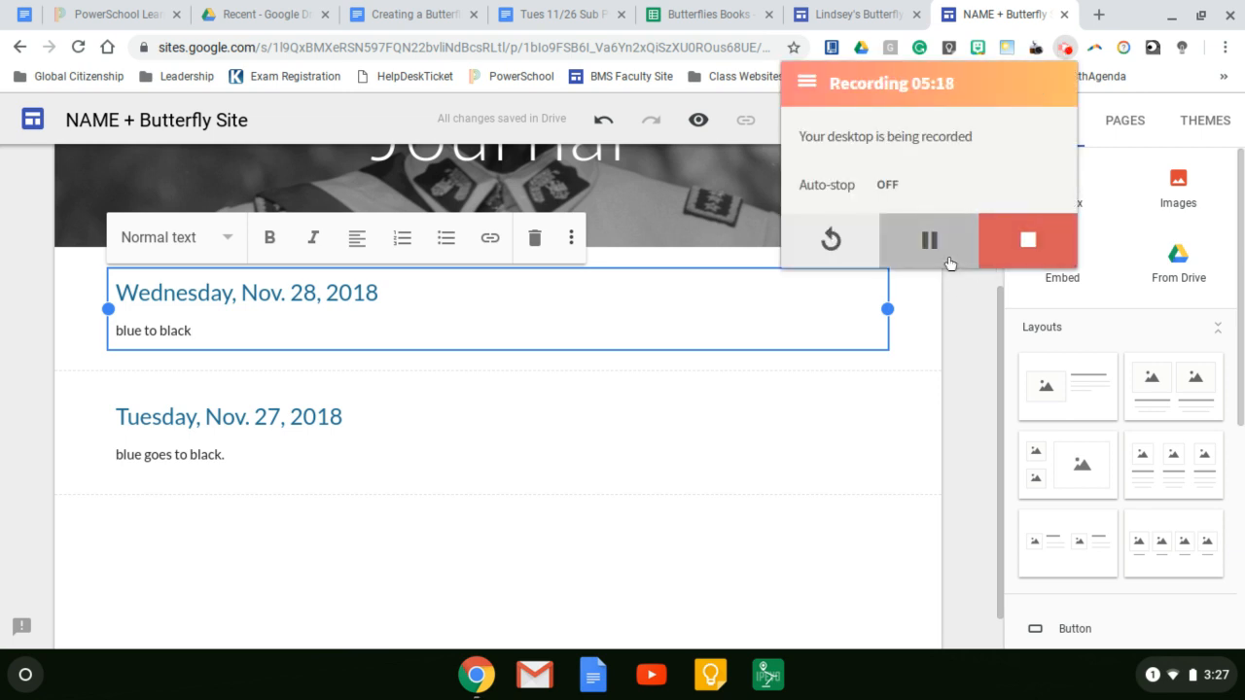
click(961, 312)
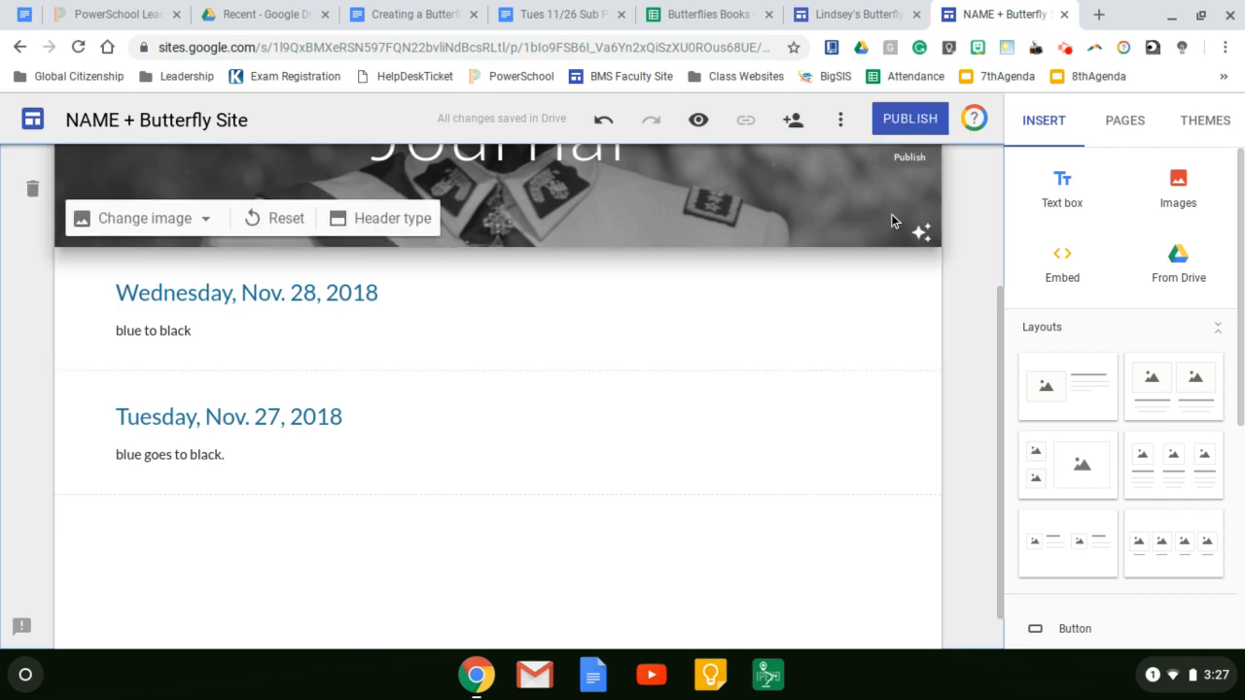
scroll(891, 214, up, 2)
scroll(895, 211, up, 1)
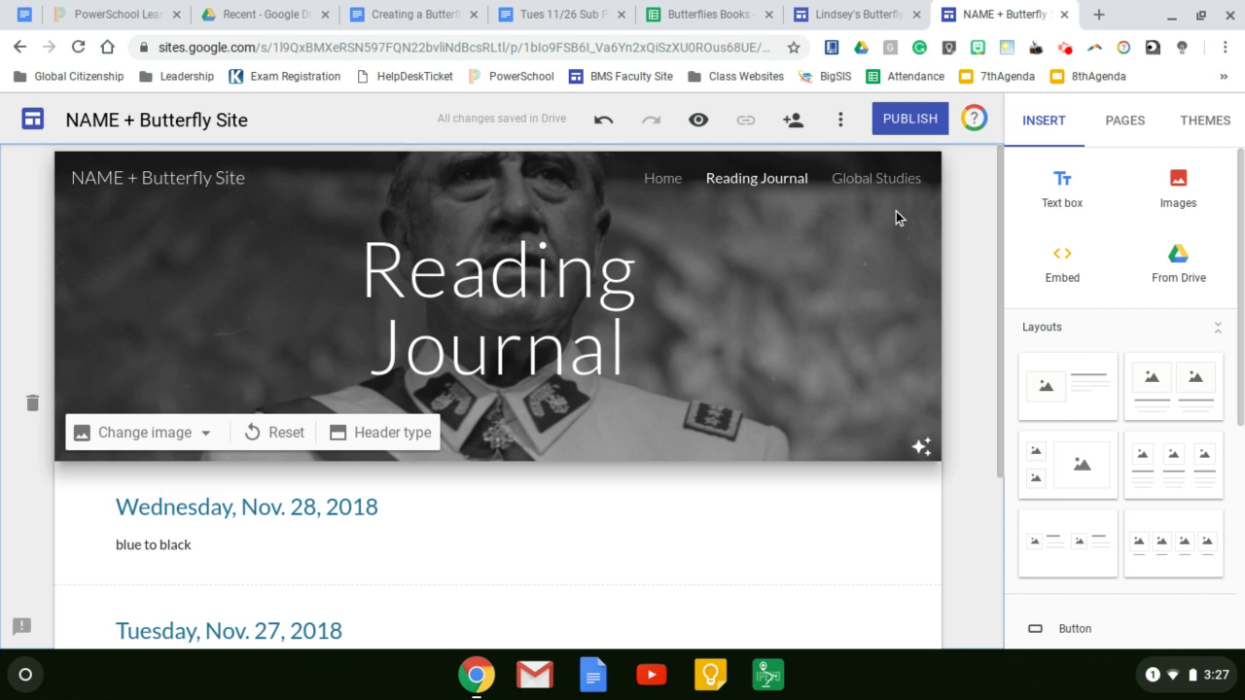
Step: Set the web address to lindsey-butterfly-site and publish the site
click(918, 125)
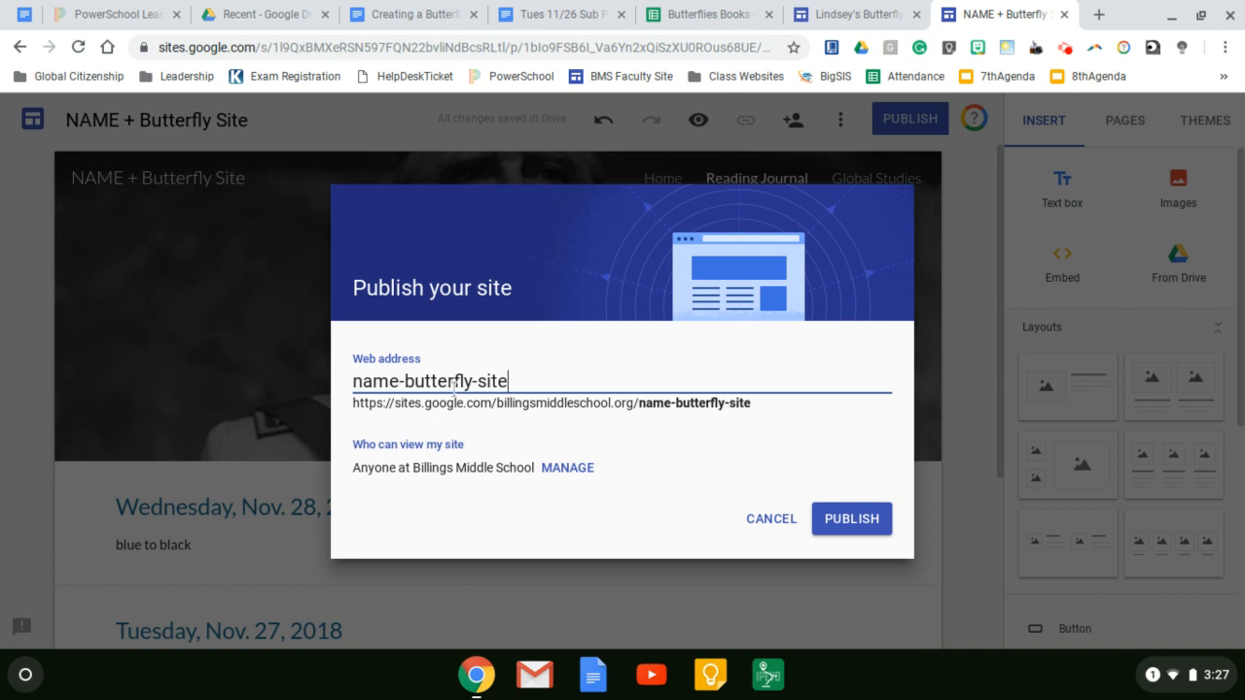
drag(394, 382, 350, 387)
text(l)
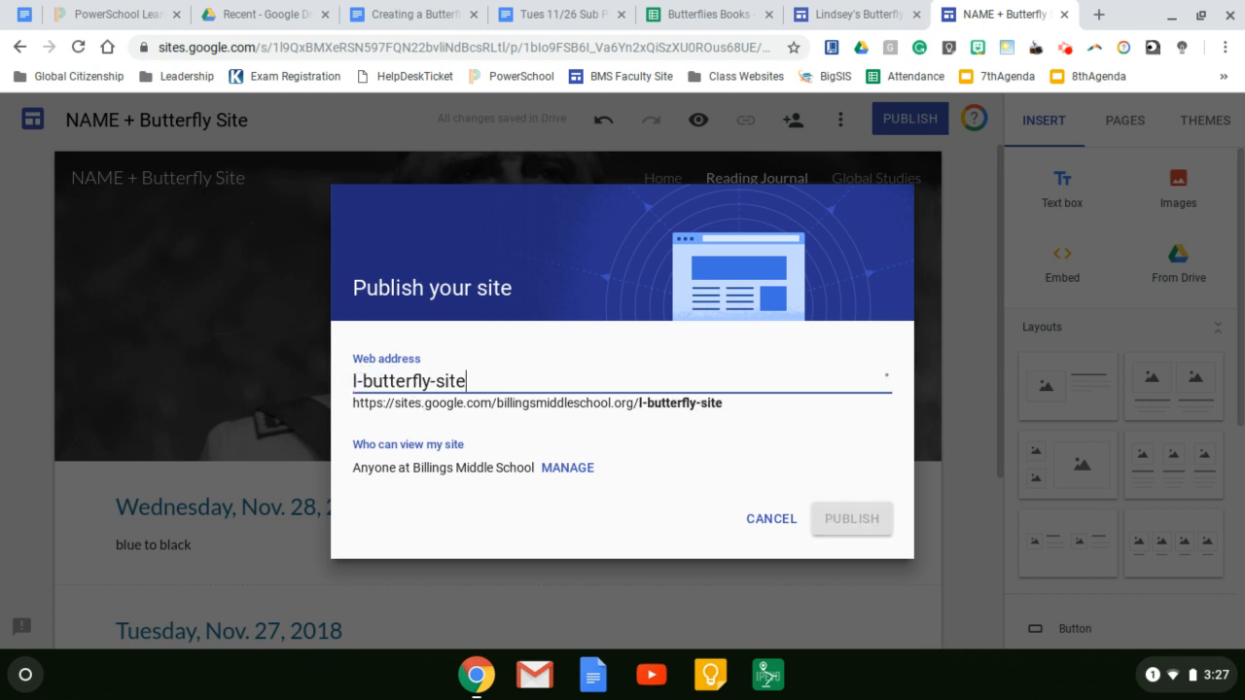
text(inds)
key(BackSpace)
key(BackSpace)
key(BackSpace)
key(BackSpace)
key(Home)
key(Right)
text(i)
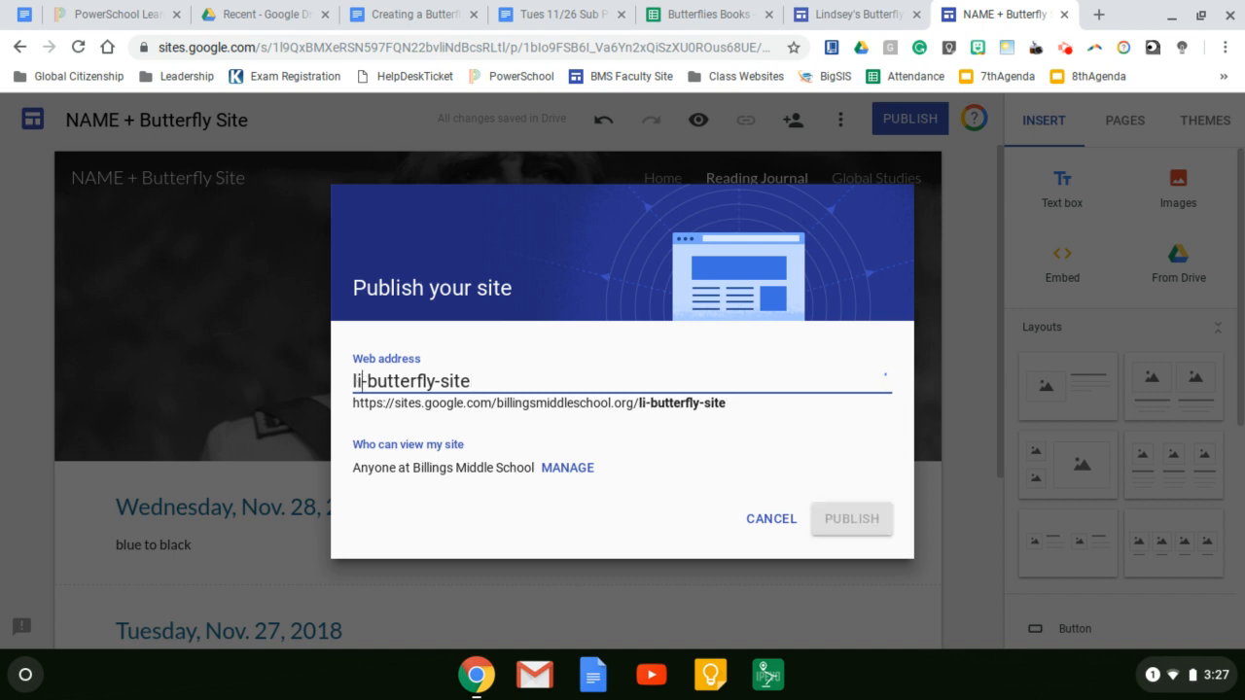
text(ndsey)
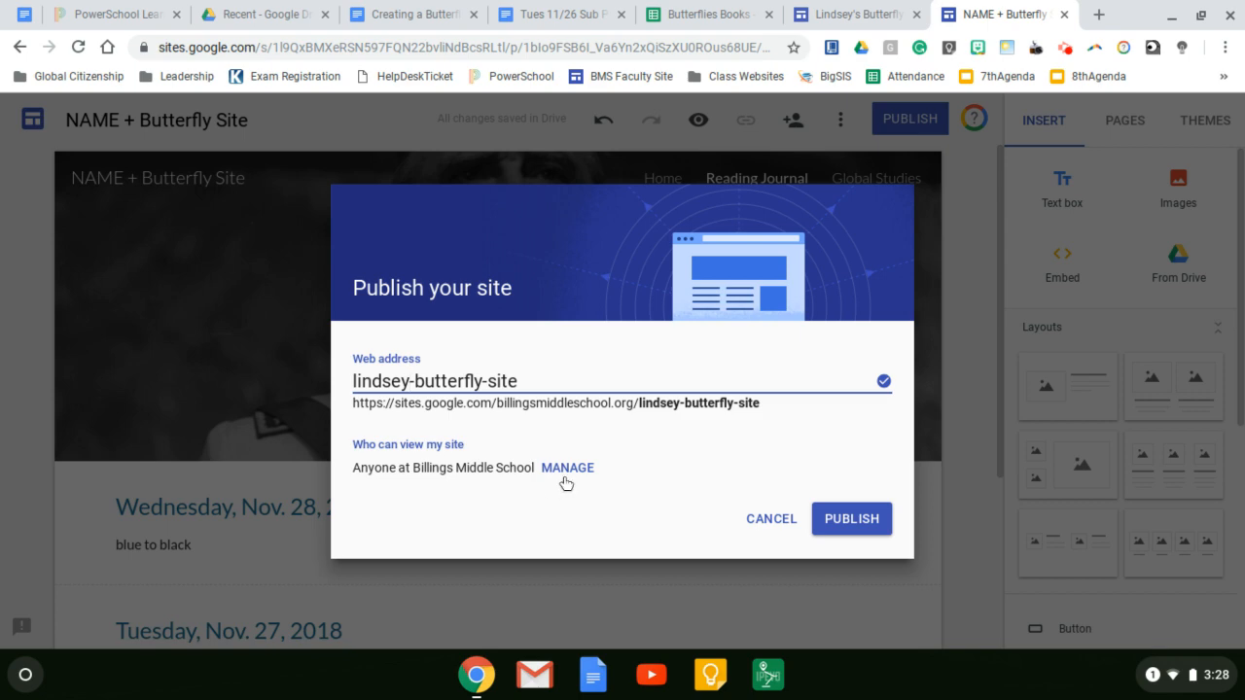
click(851, 518)
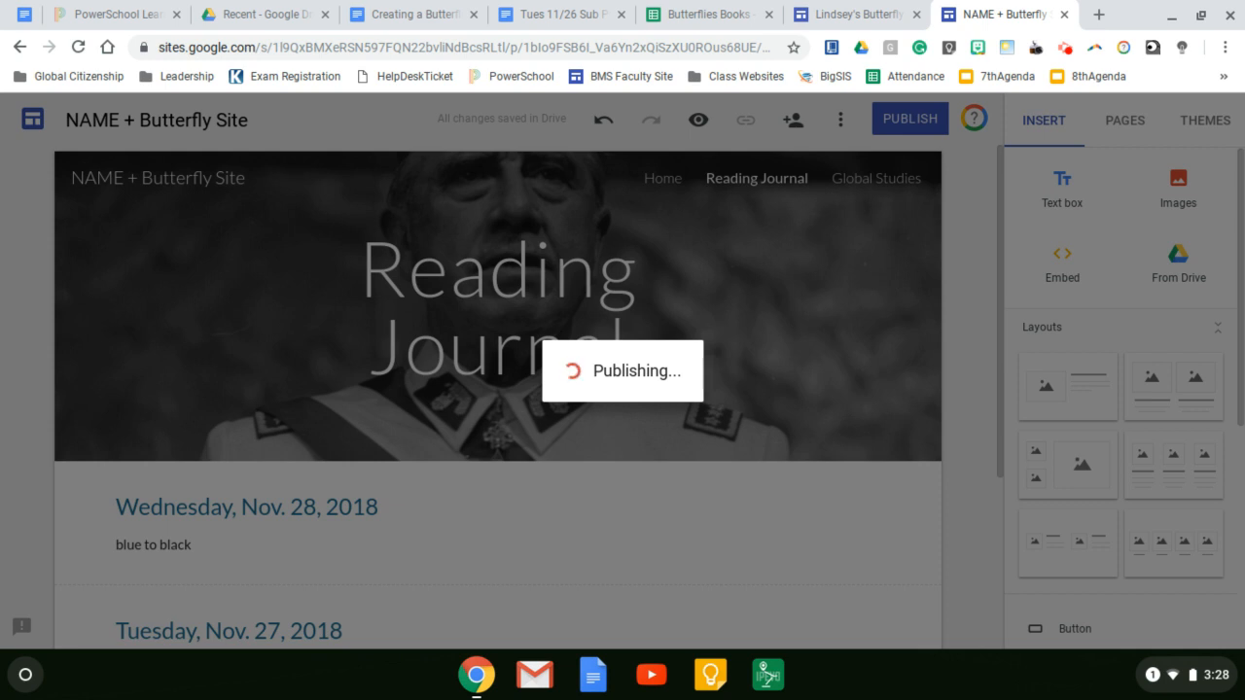